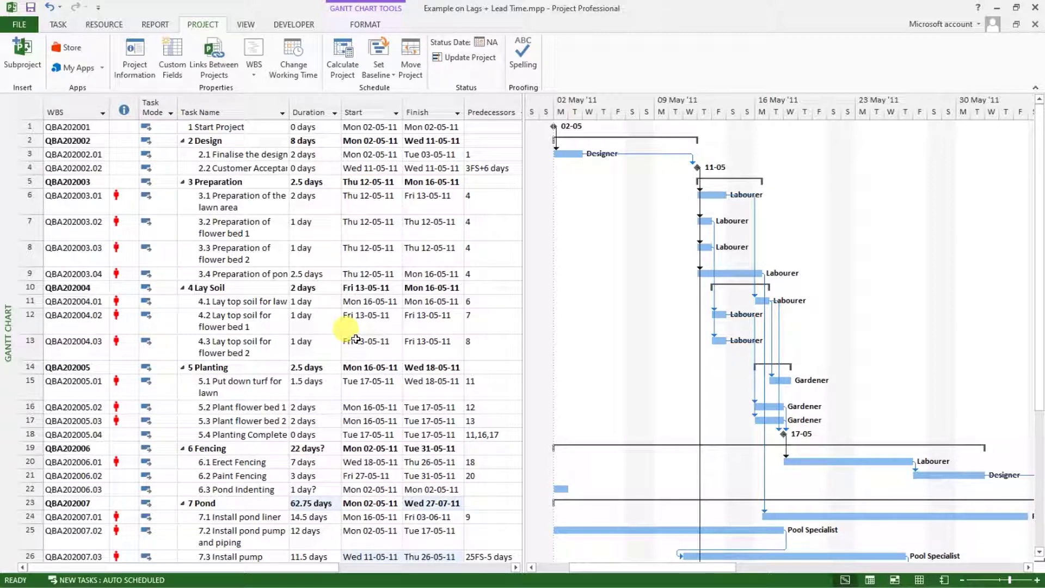
- Create a new blank project, Project1, from the File > New page
click(16, 25)
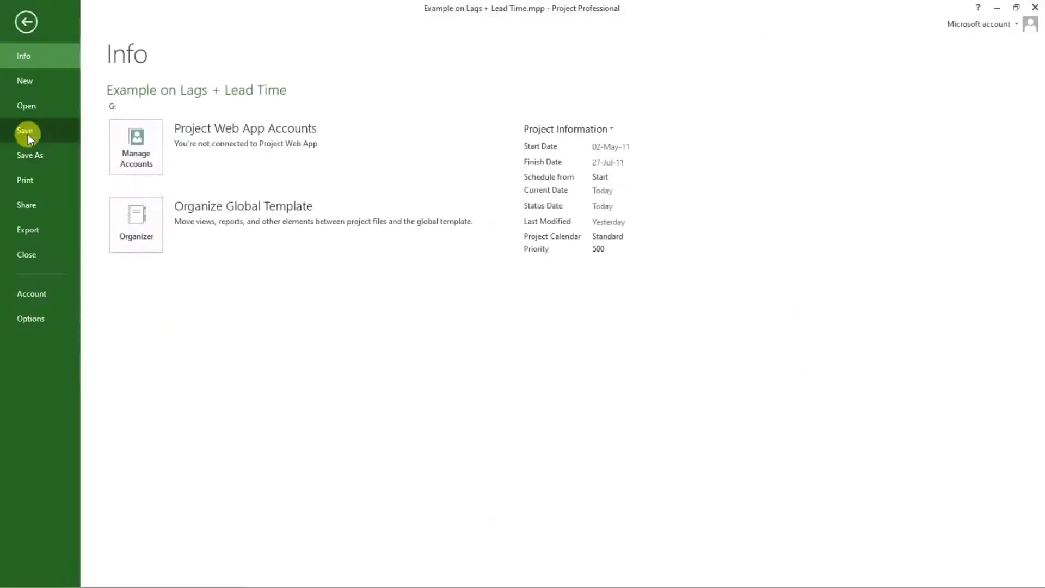
click(24, 81)
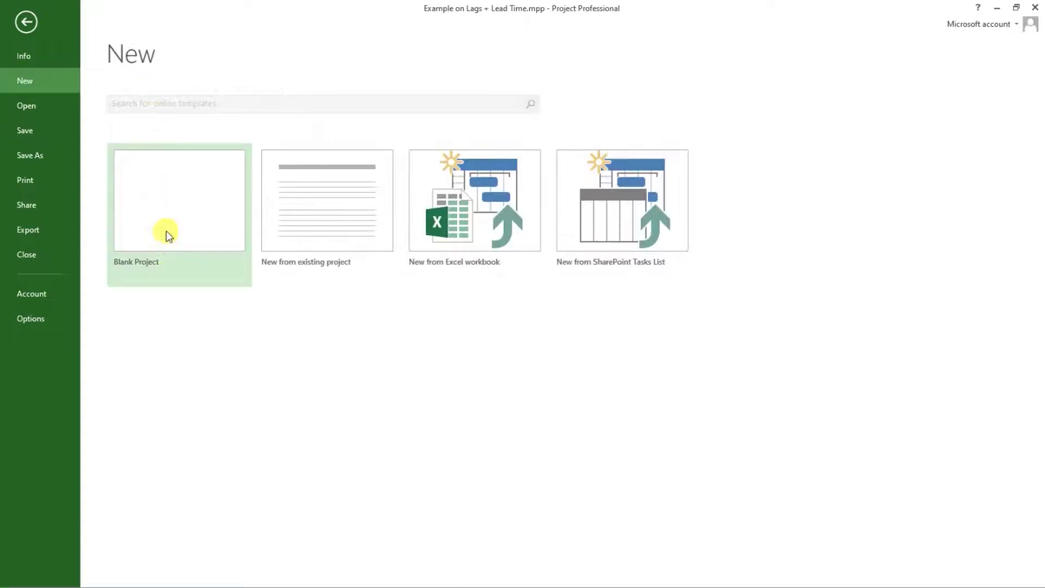
click(161, 206)
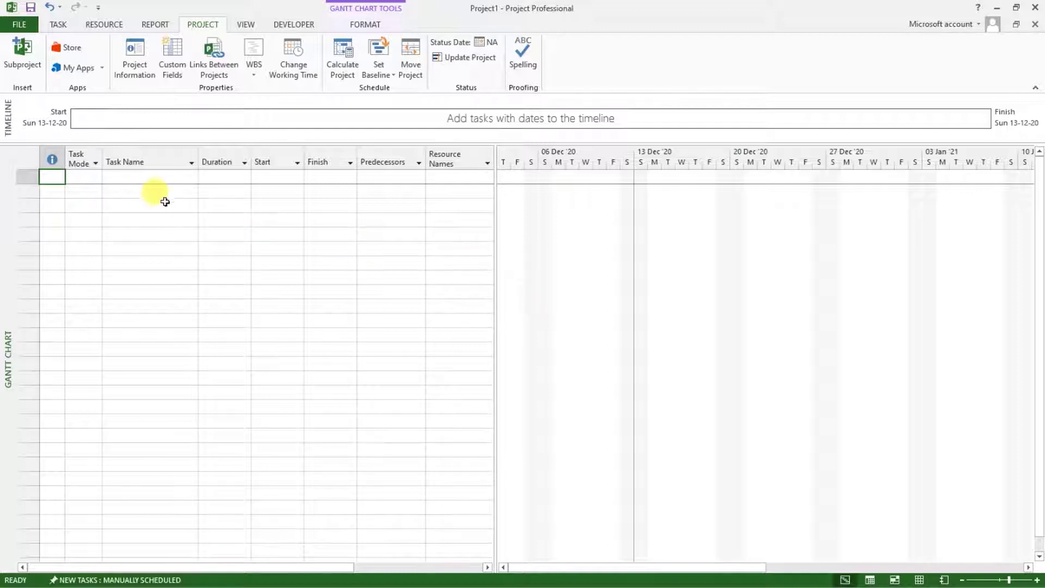
click(60, 25)
- Open Change Working Time with Standard (Project Calendar) selected as the calendar
click(201, 25)
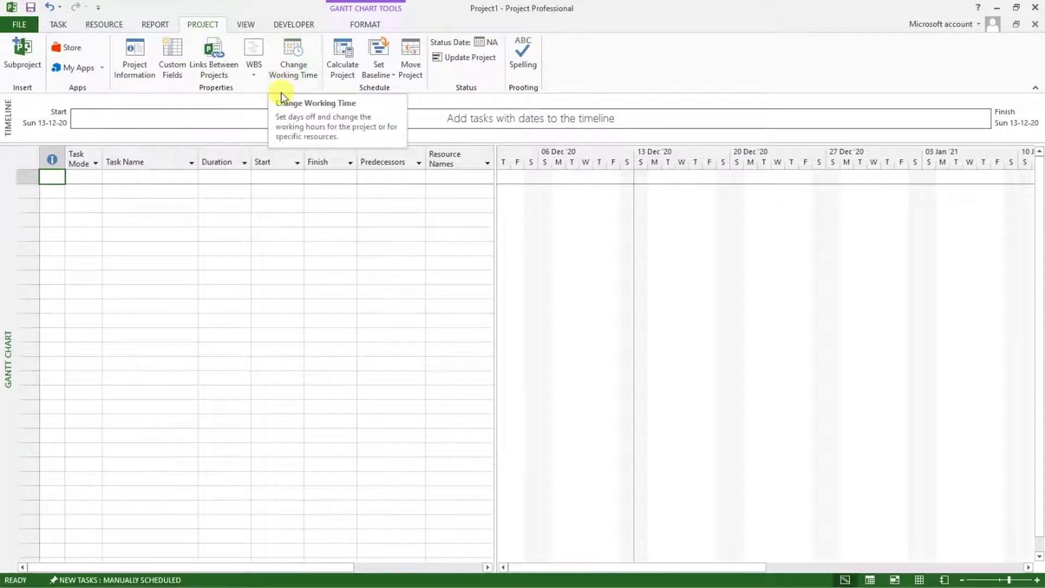
click(280, 55)
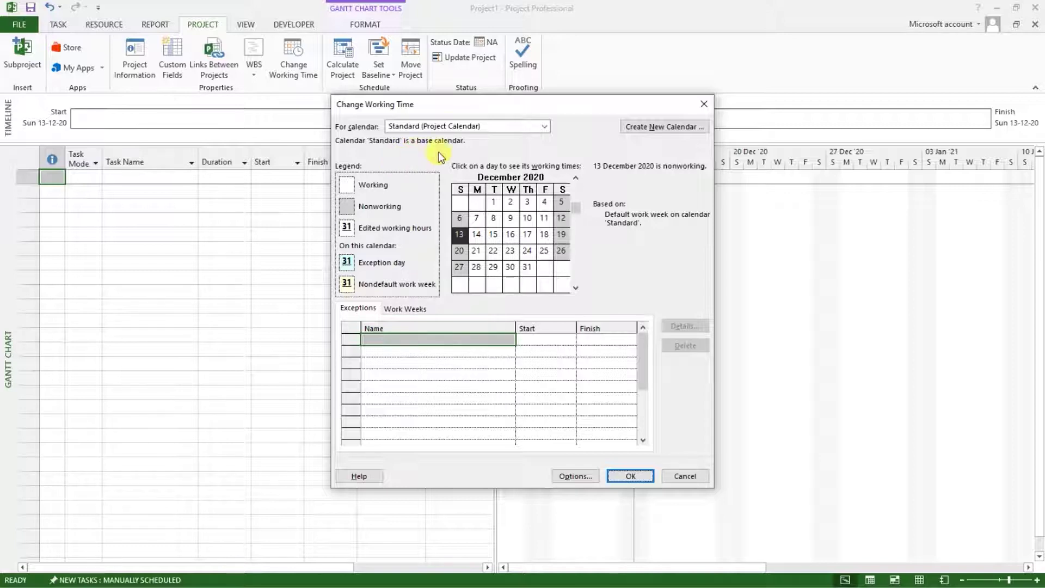
click(545, 127)
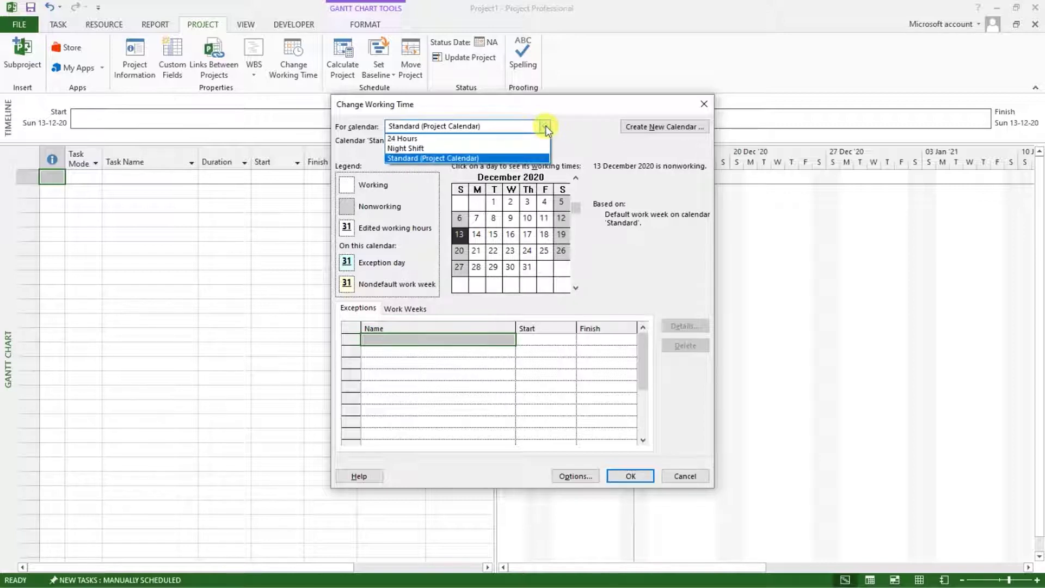
click(394, 158)
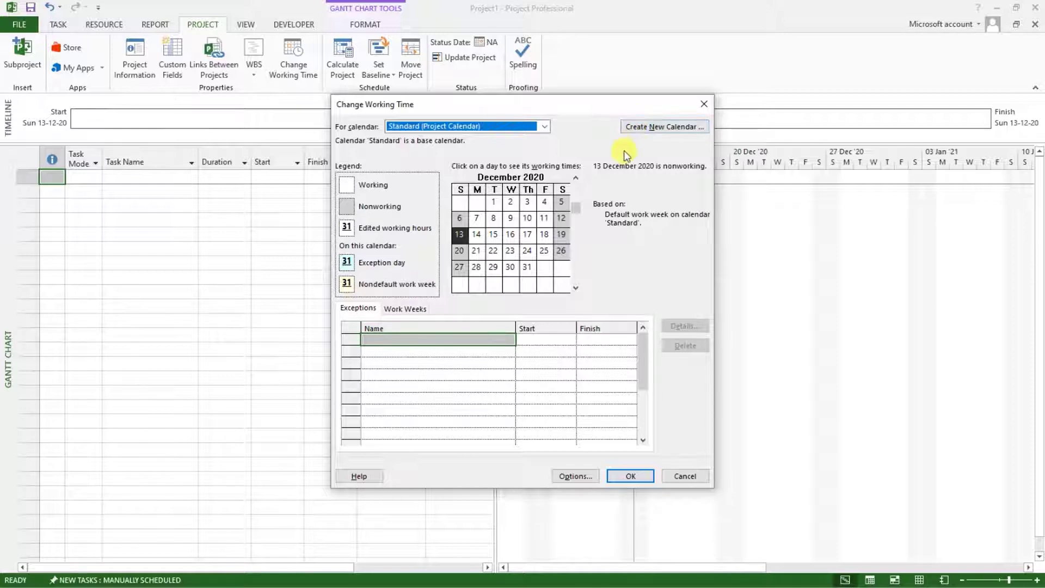
- Create a base calendar named 'QBA Custom Calendar' as a copy of Standard
click(648, 127)
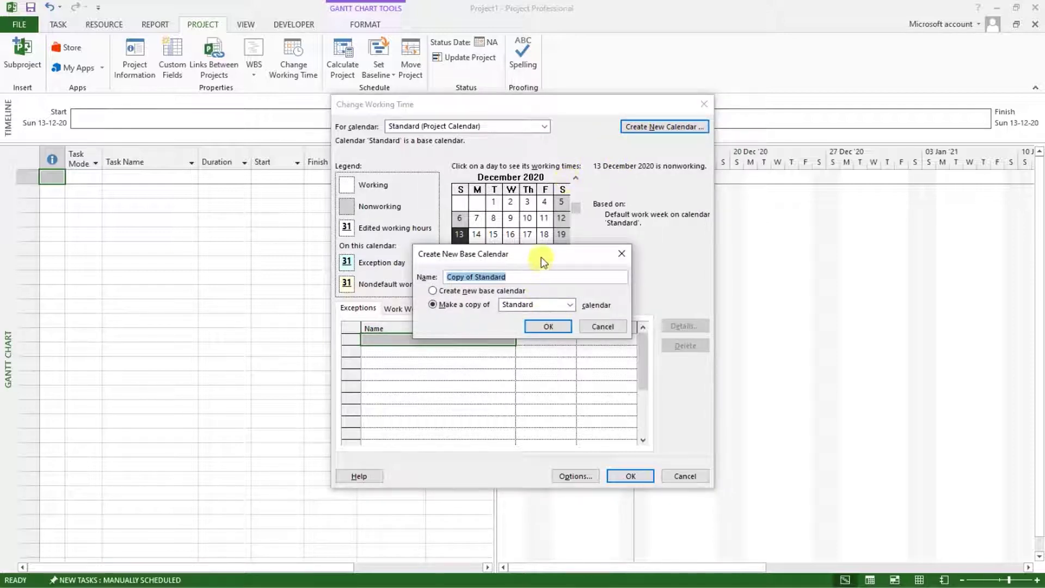
drag(538, 256, 539, 251)
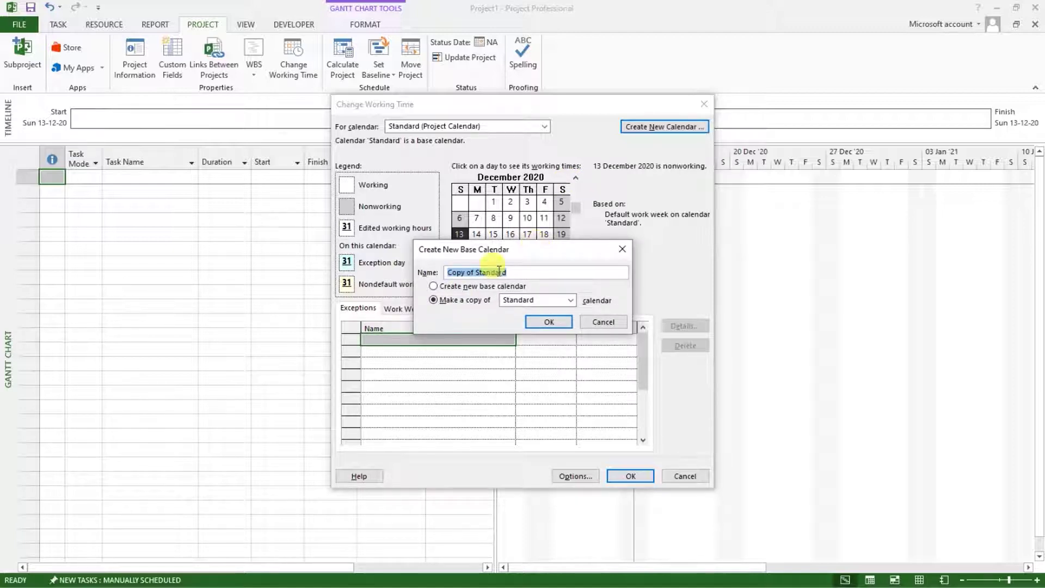
click(433, 286)
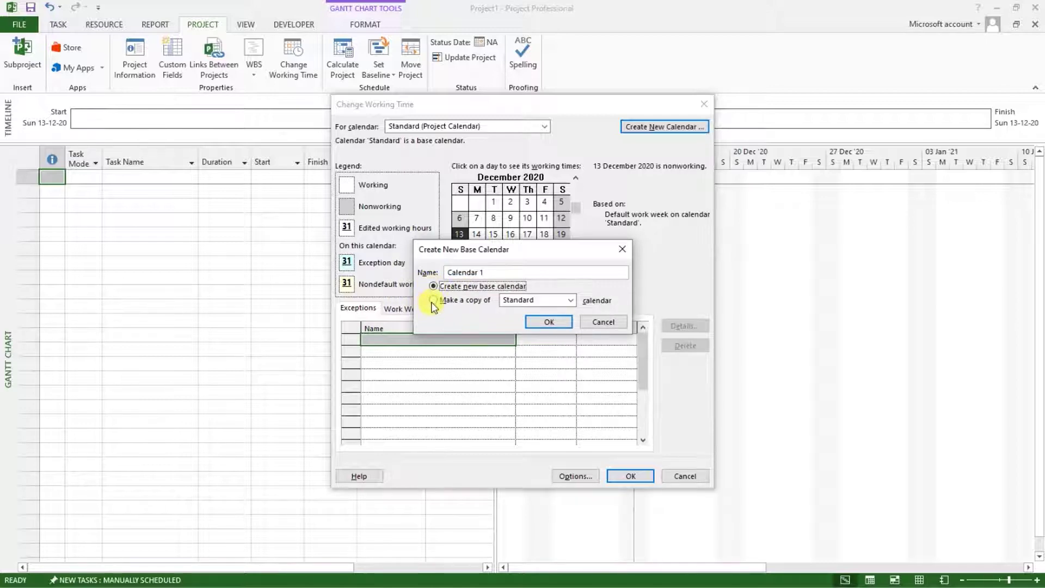
click(434, 300)
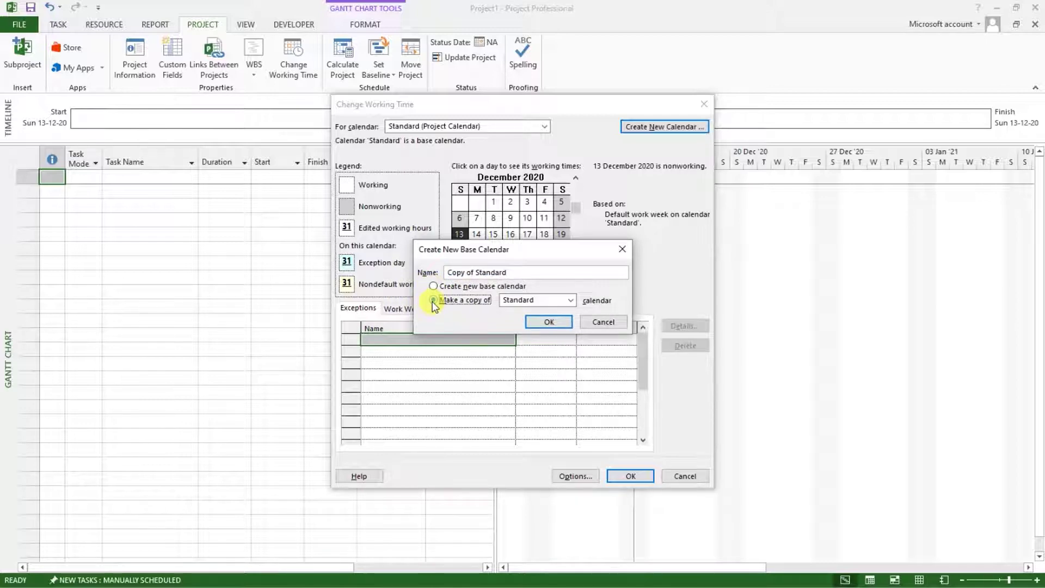
click(569, 300)
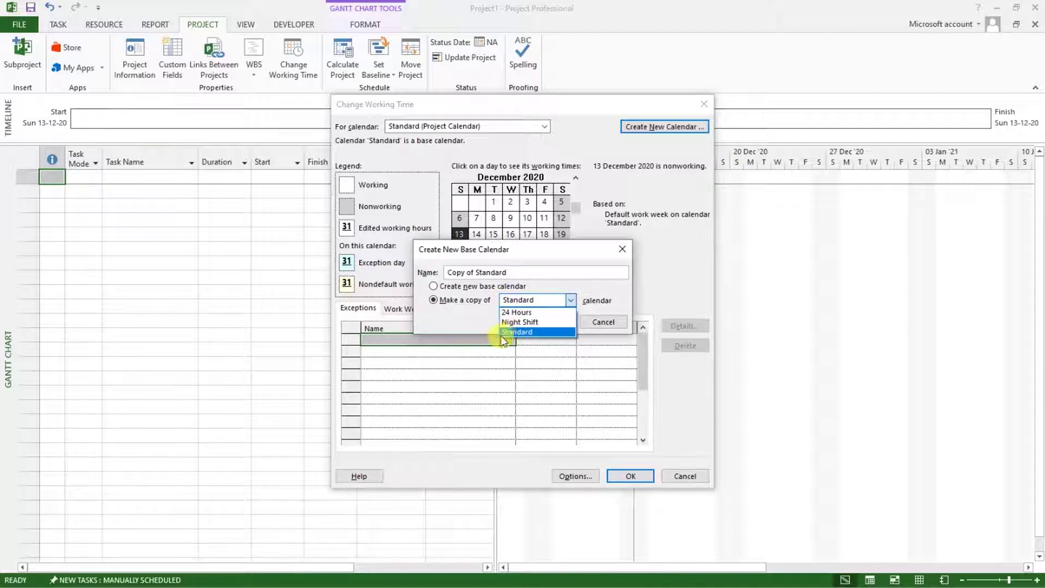
click(482, 314)
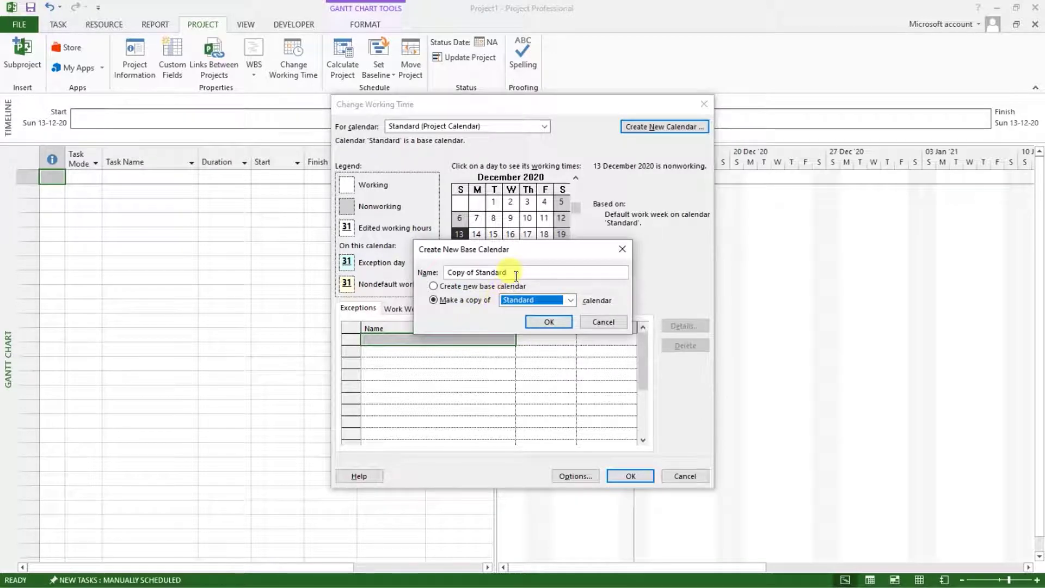
drag(514, 272, 410, 280)
text(Q)
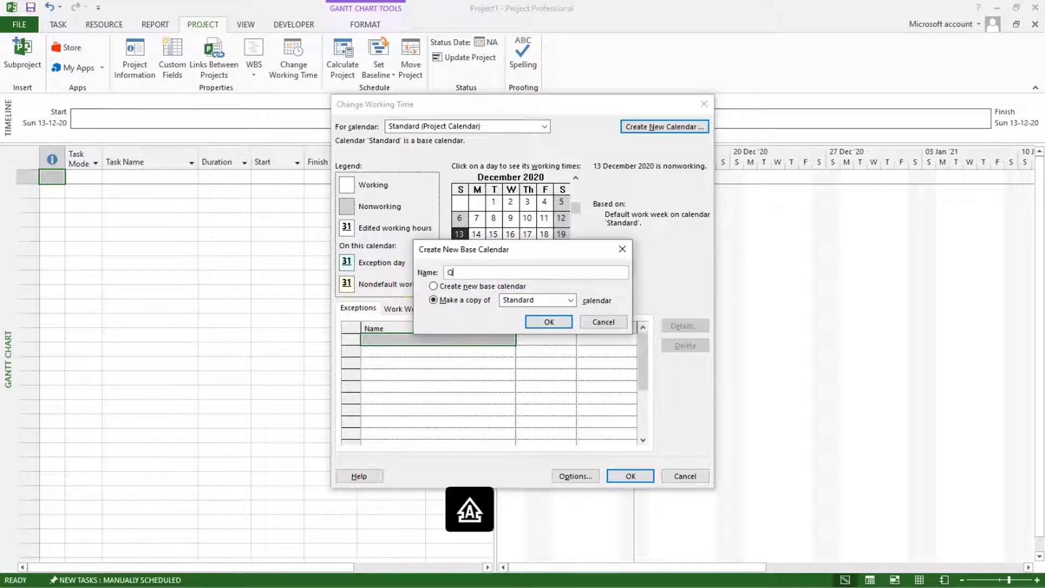
text(BA Custom Calendar)
click(546, 321)
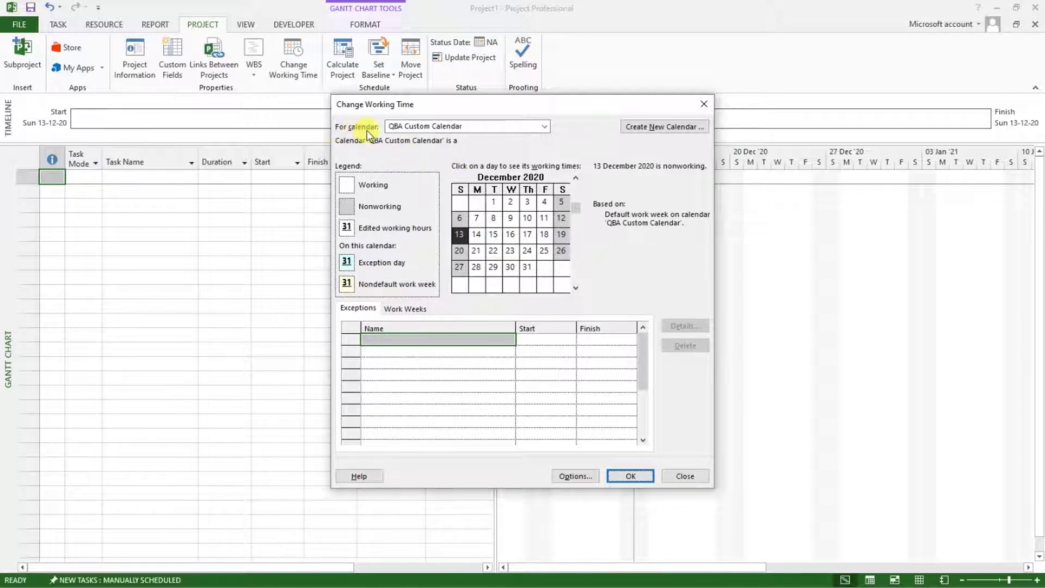
- Select QBA Custom Calendar for editing and check the working hours on 25 December
click(479, 127)
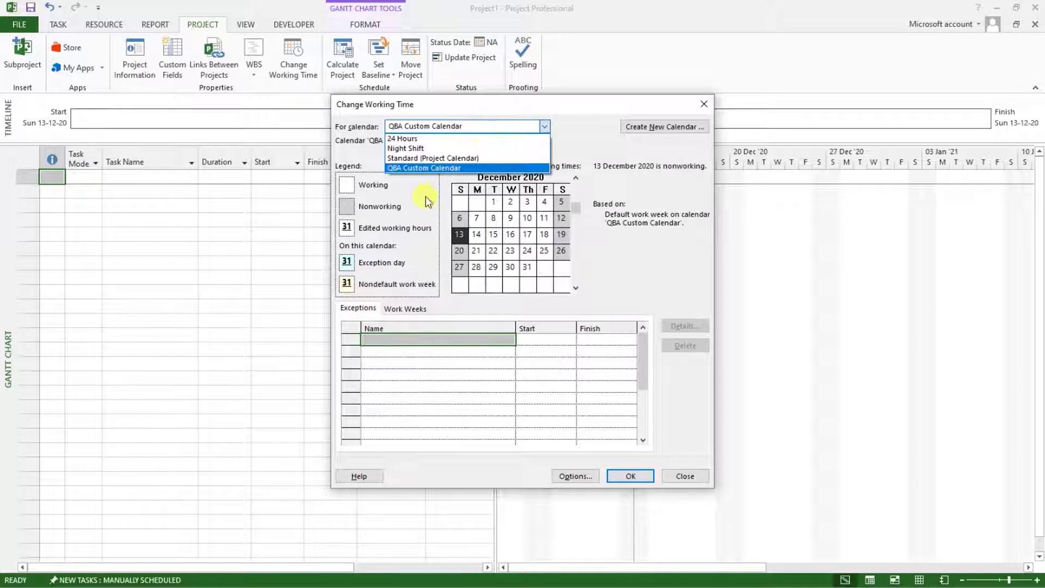
click(410, 168)
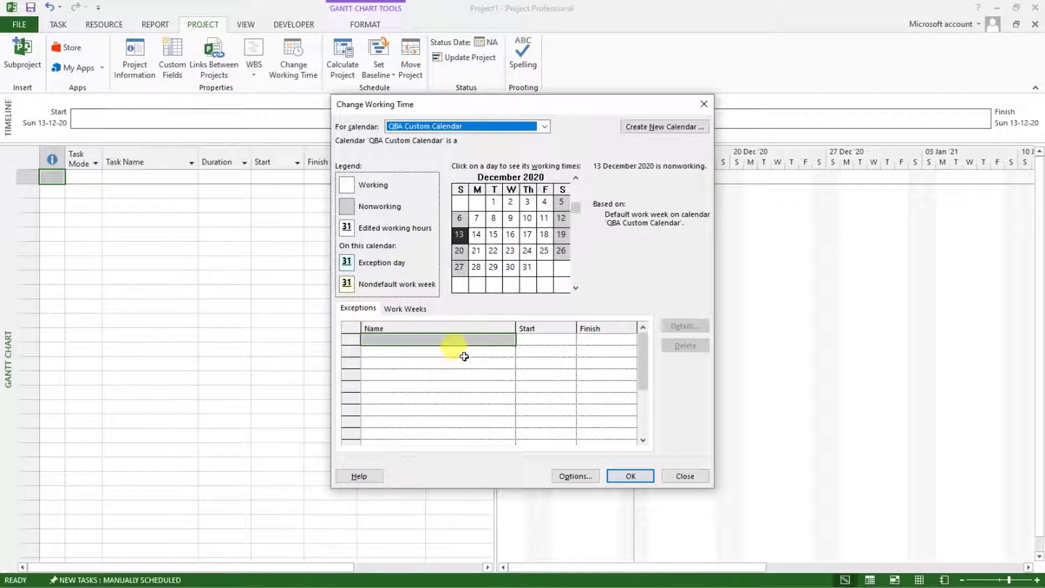
click(420, 349)
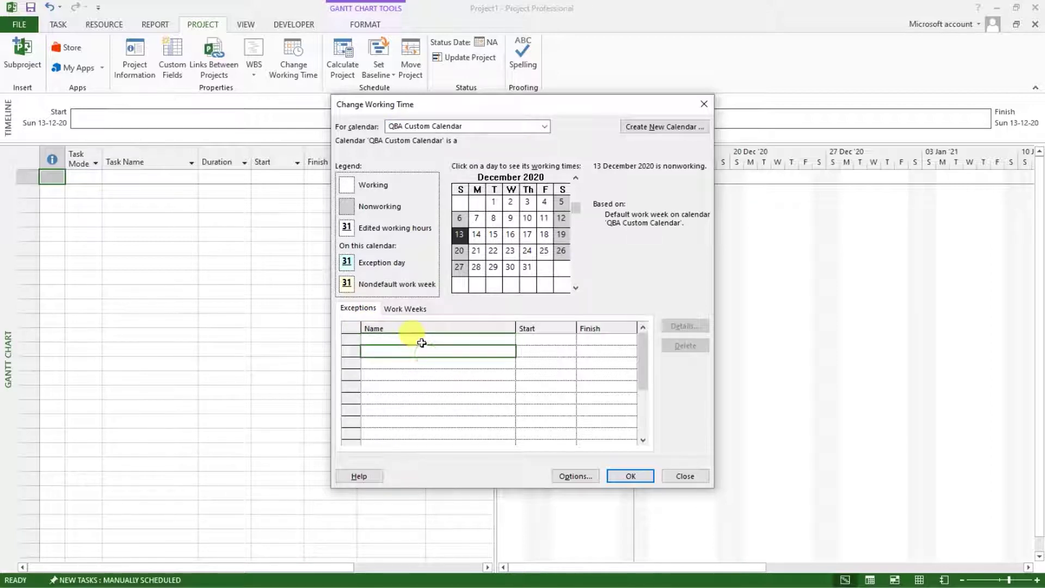
click(422, 341)
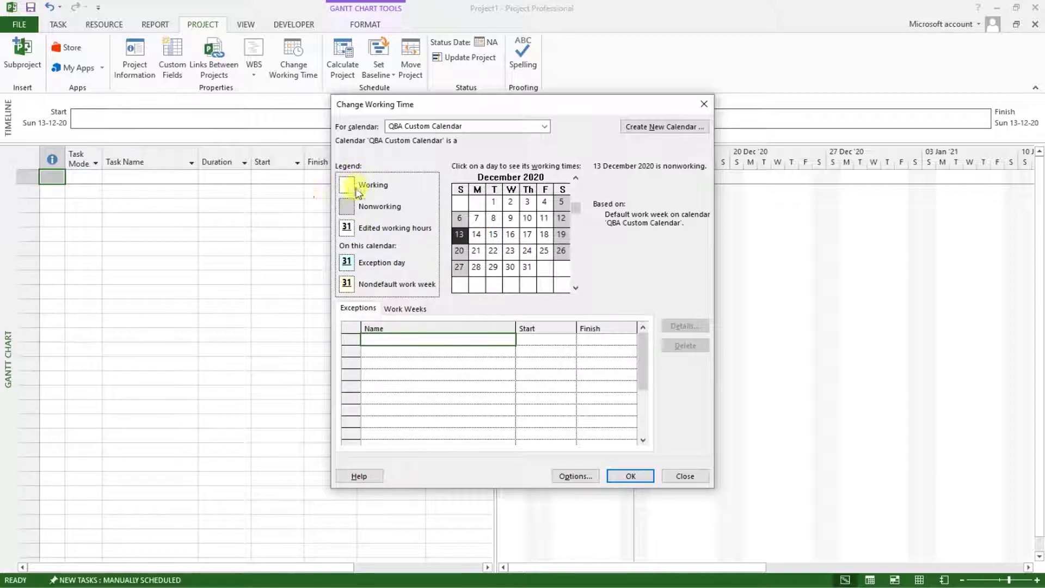
click(477, 203)
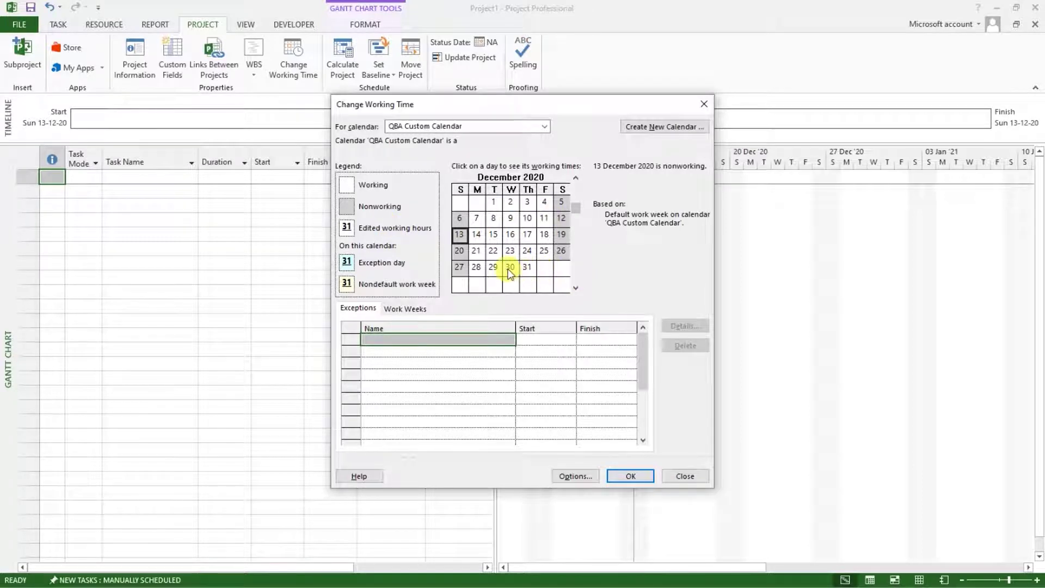
click(544, 252)
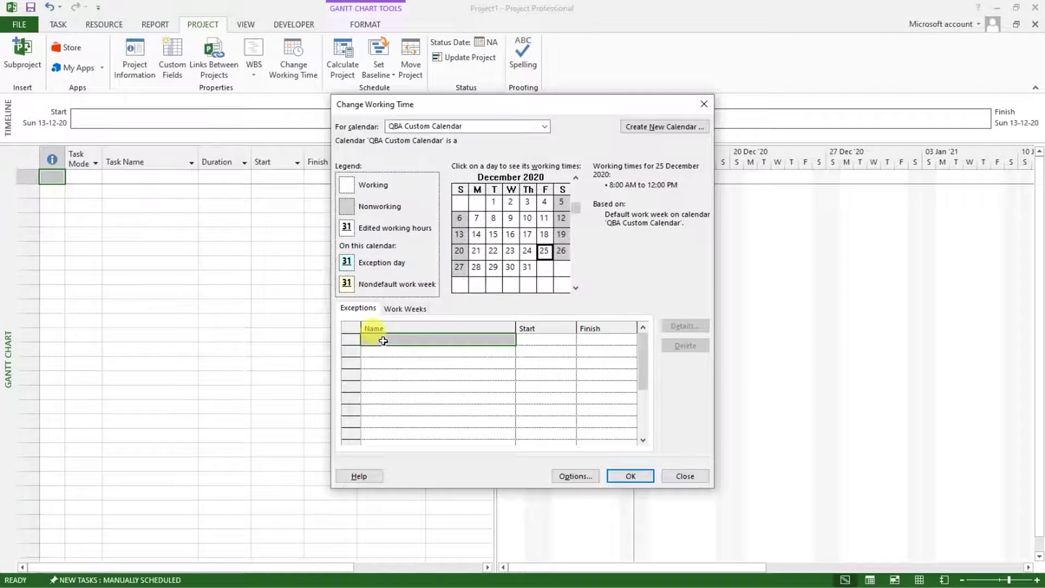
- Add a 'Christmas Holiday' exception making 25-12-2020 a nonworking day
click(365, 308)
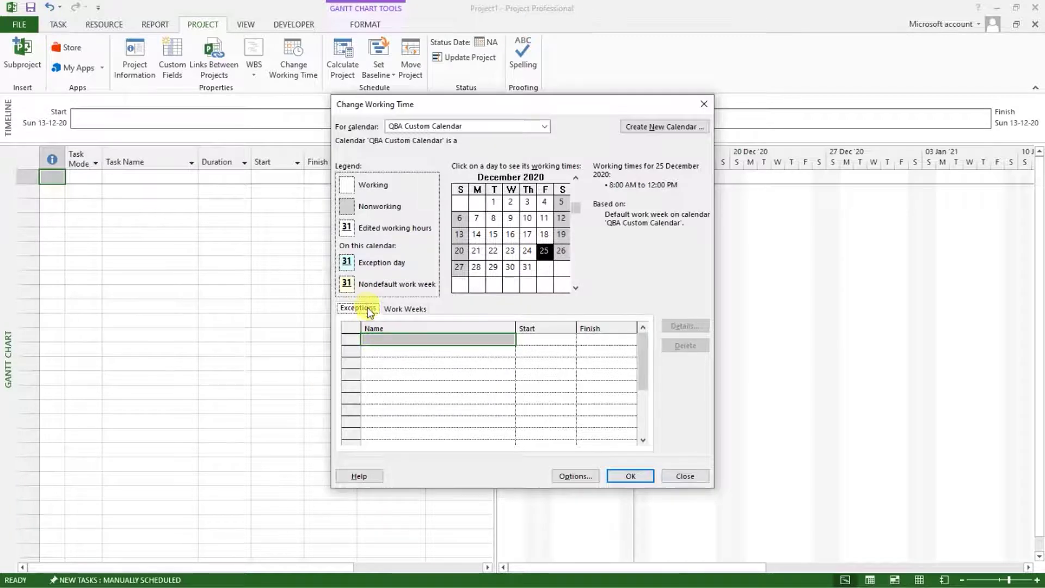
click(378, 338)
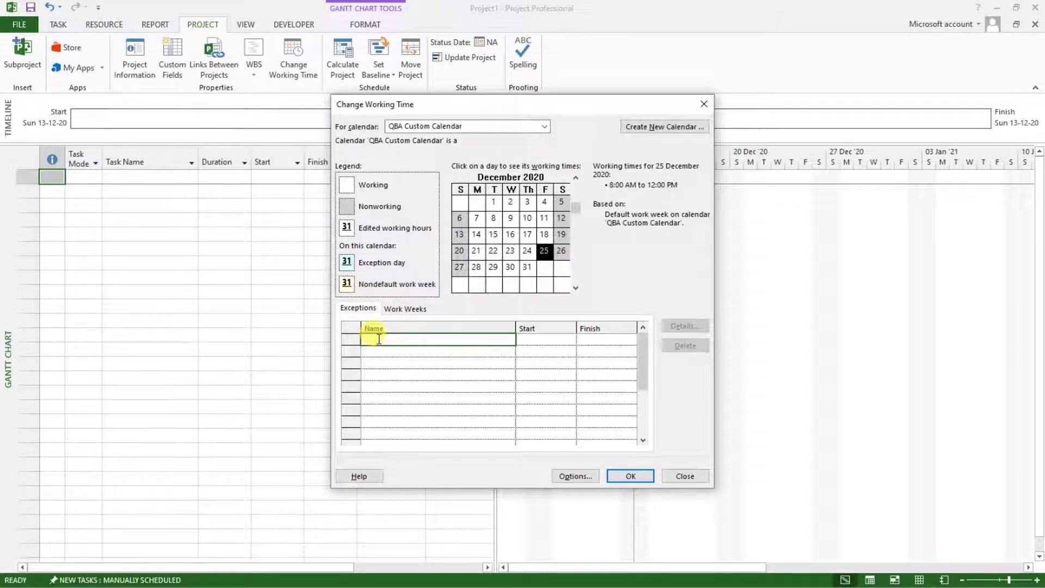
text(Christ)
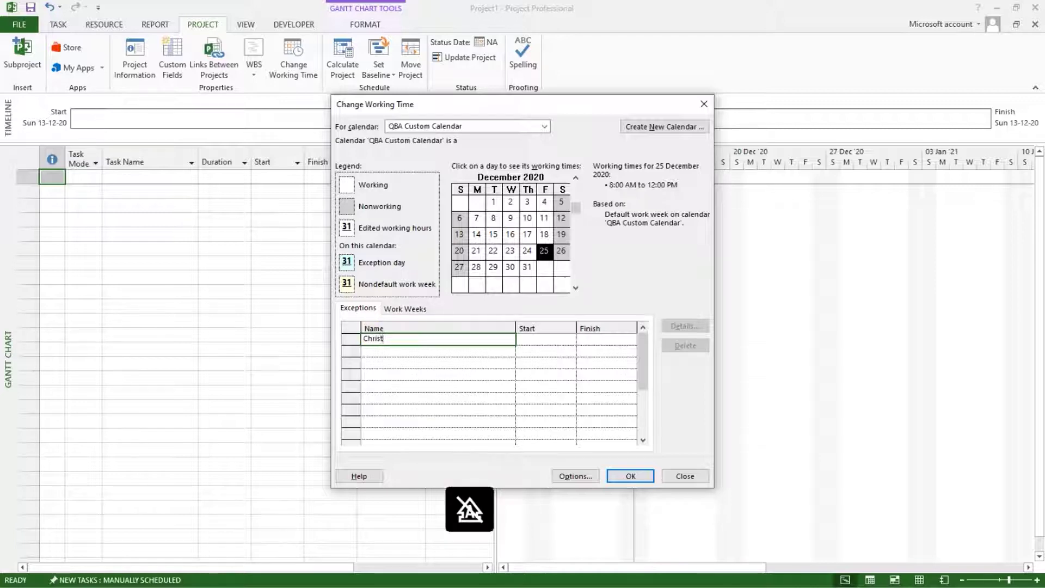
text(mas Holl)
text(day)
key(Return)
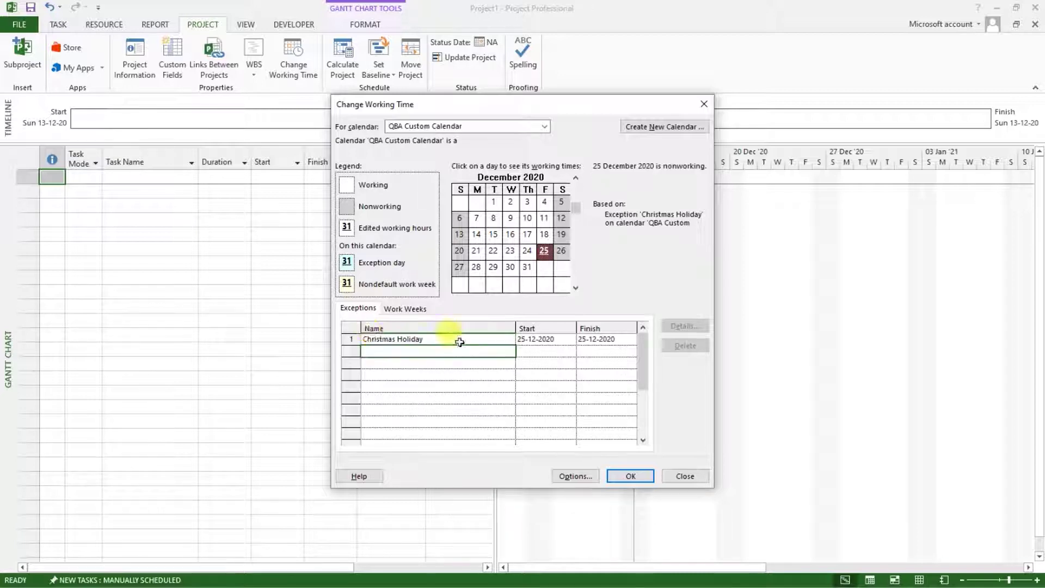
click(545, 272)
click(527, 270)
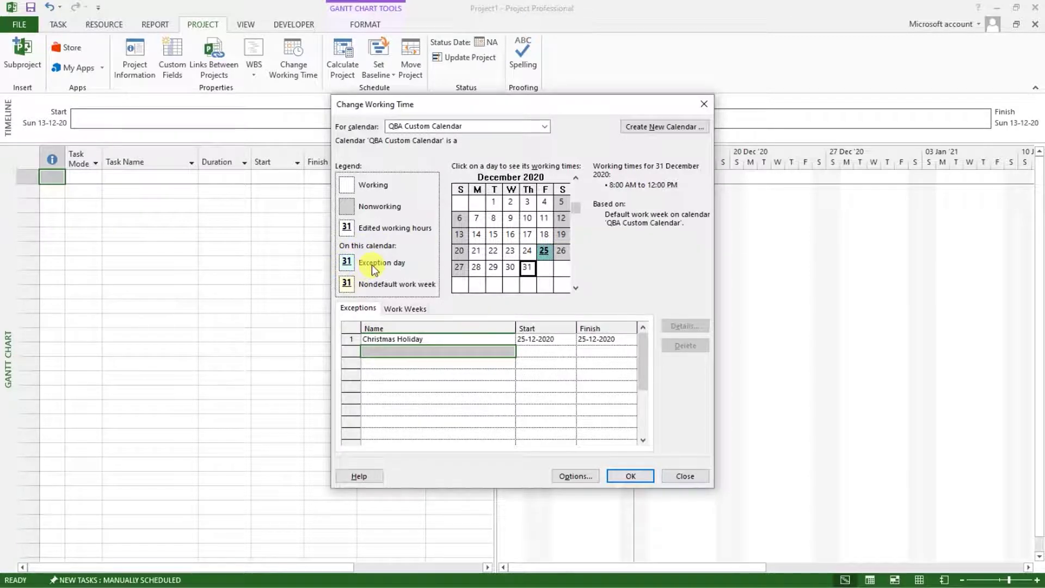
click(546, 251)
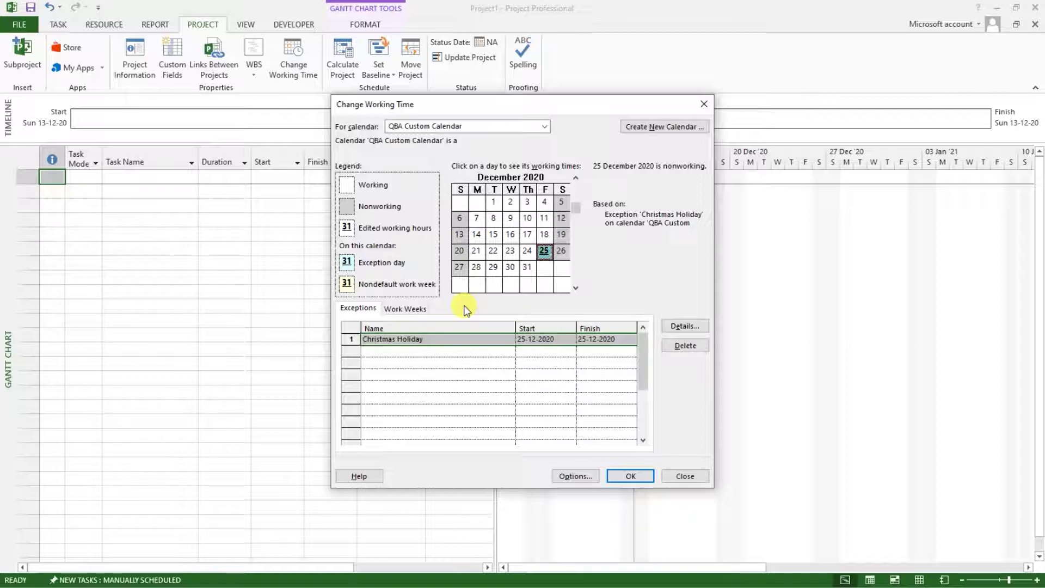
click(397, 309)
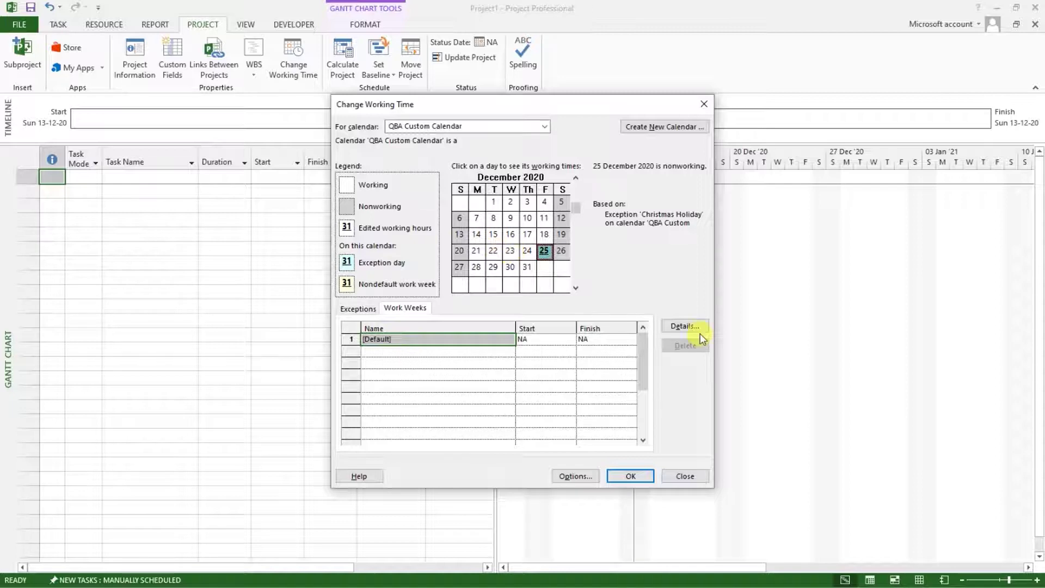
- Open the default work week details and review the Monday–Friday working hours
click(674, 326)
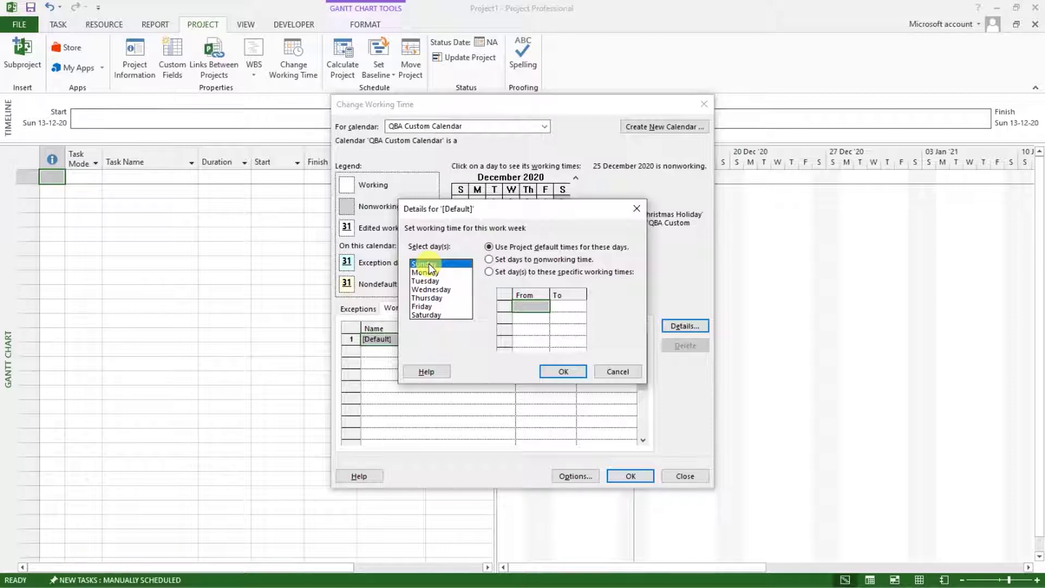
click(489, 259)
click(431, 272)
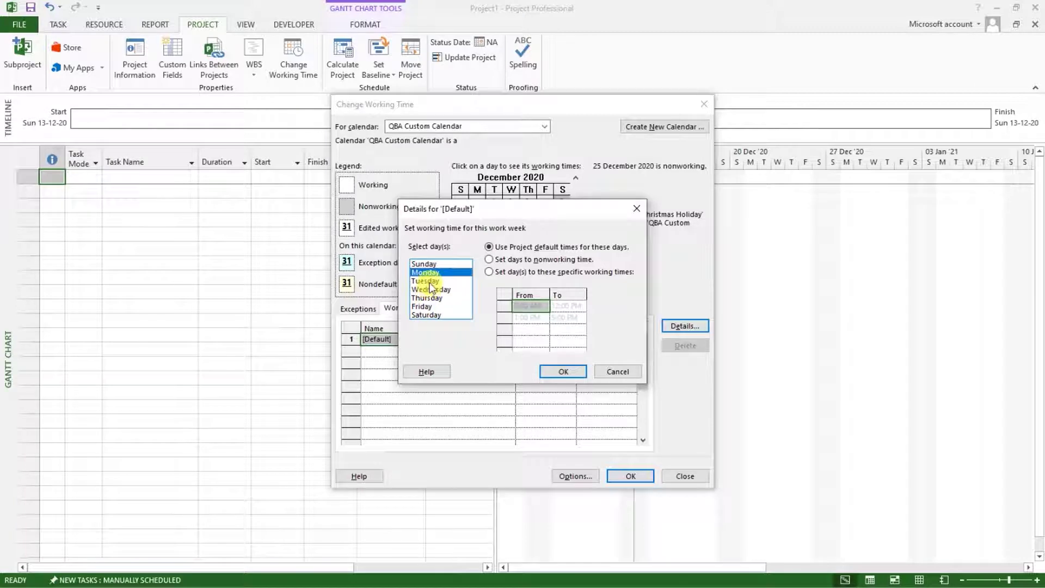
click(430, 282)
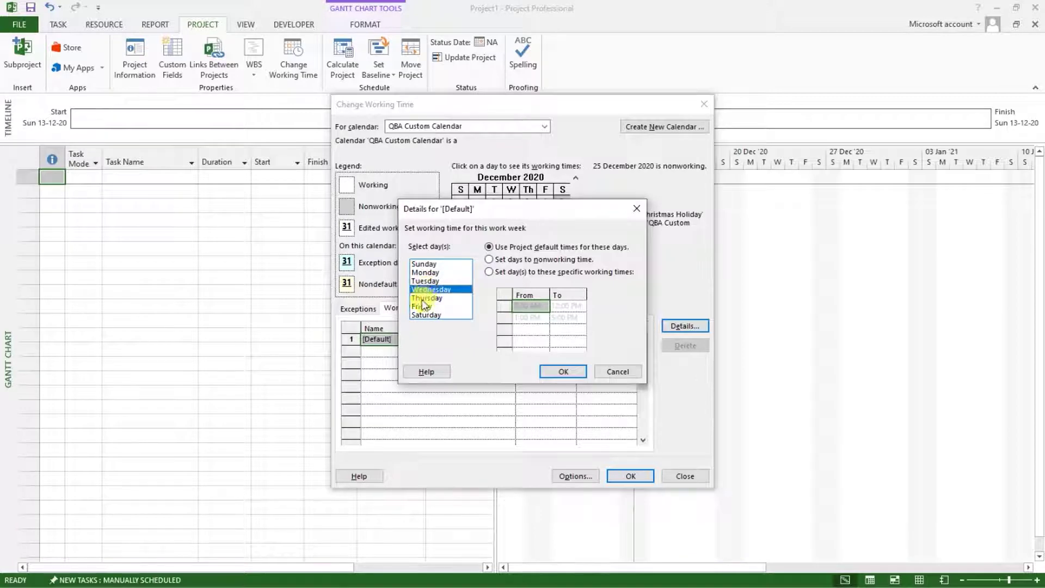
click(423, 306)
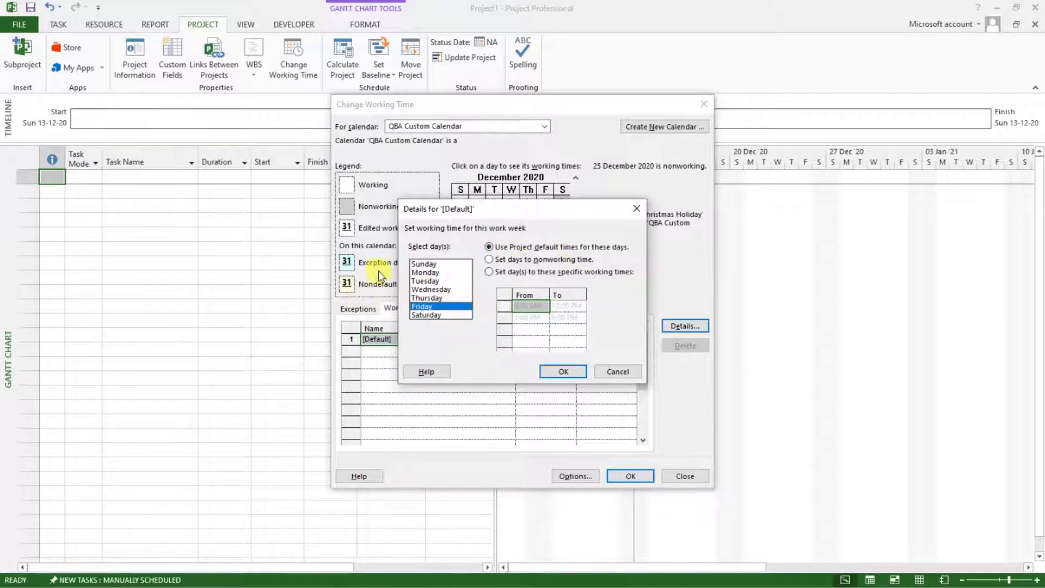
- Set Saturday to specific working times from 8:00 AM to 12:00 PM
click(424, 314)
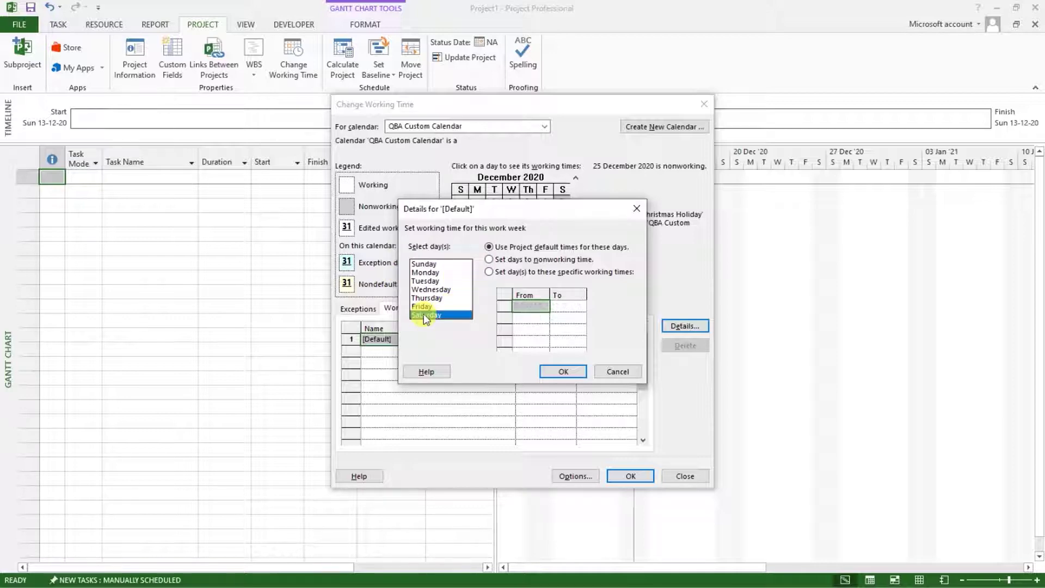
click(490, 274)
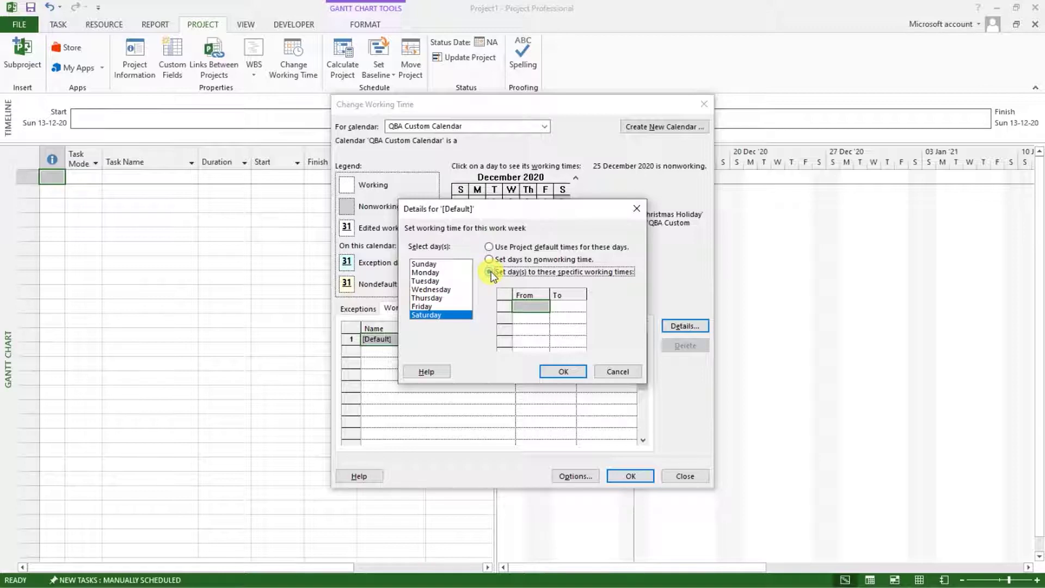
click(528, 305)
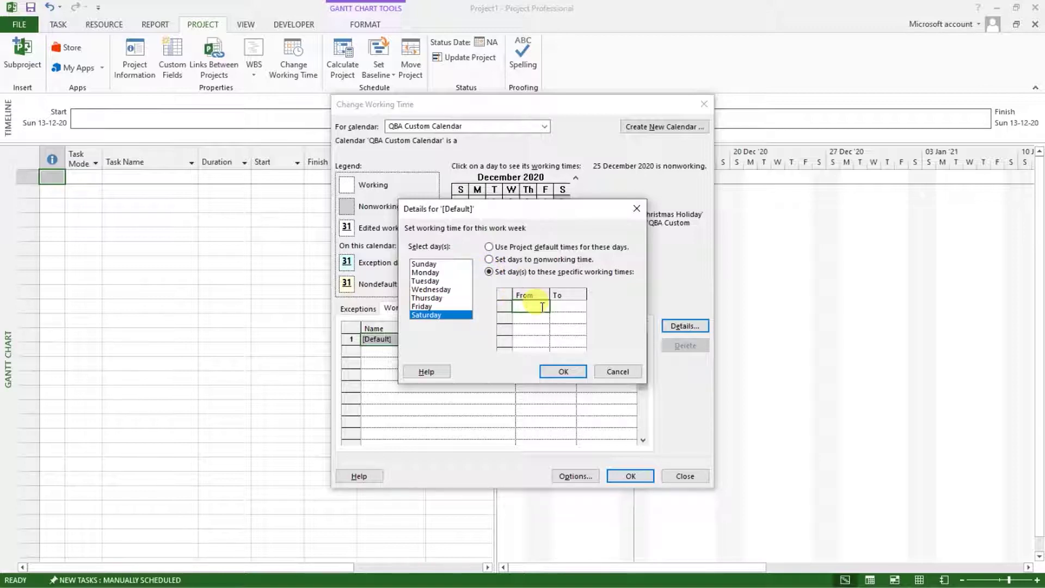
text(8)
key(Tab)
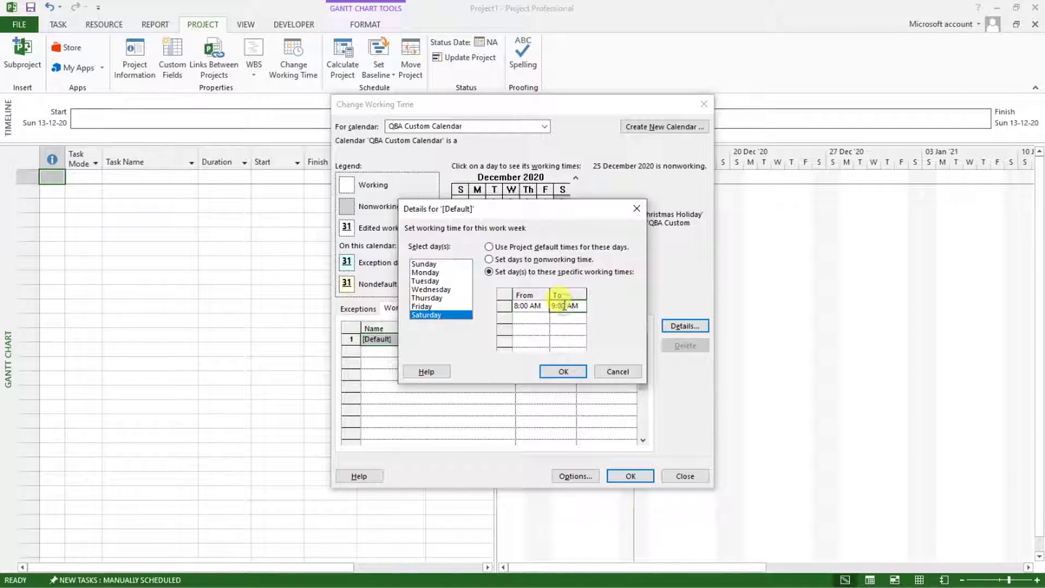
click(560, 309)
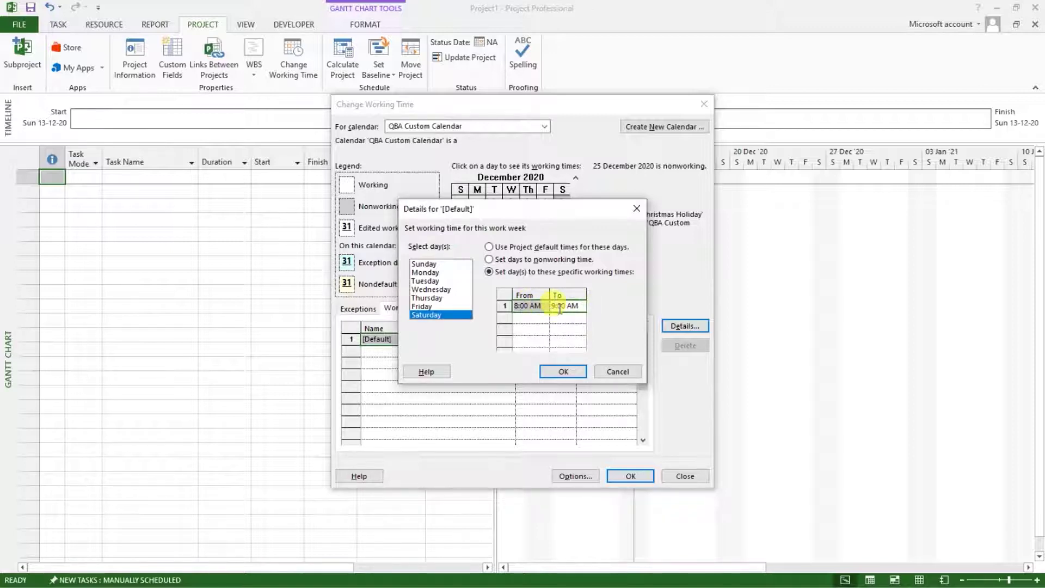
text(12)
click(559, 308)
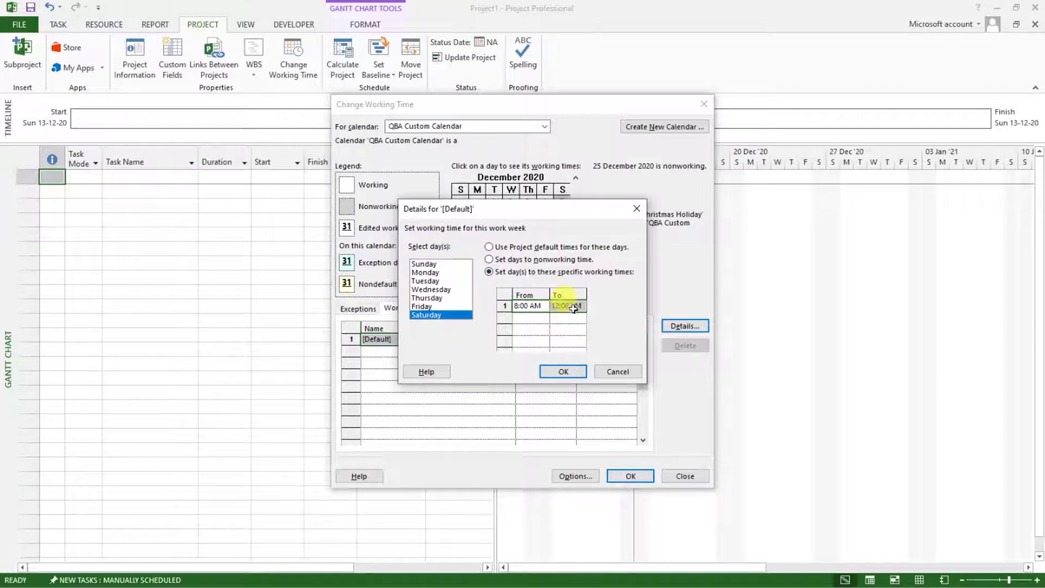
click(569, 308)
click(573, 303)
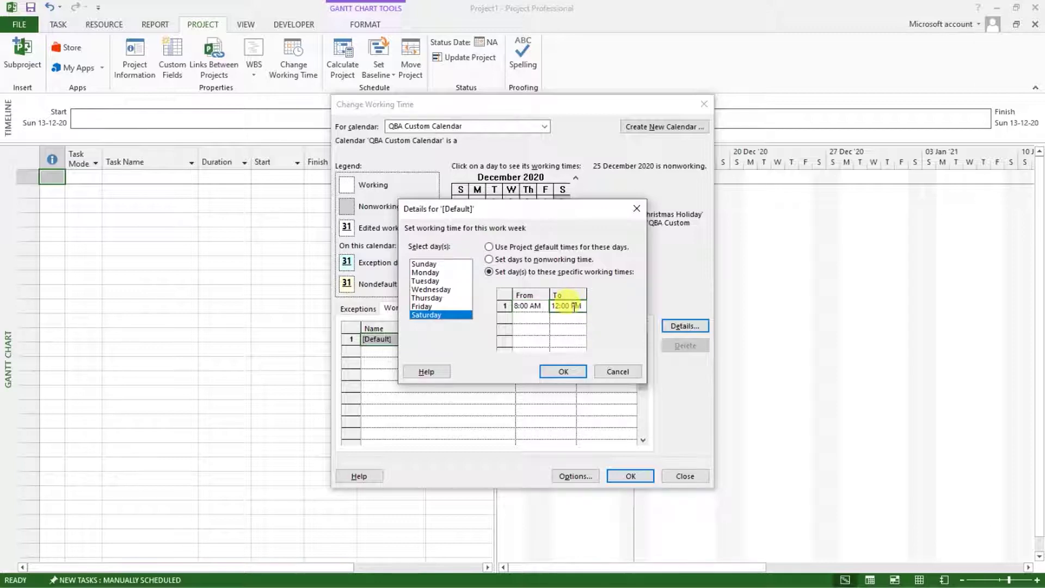
click(573, 322)
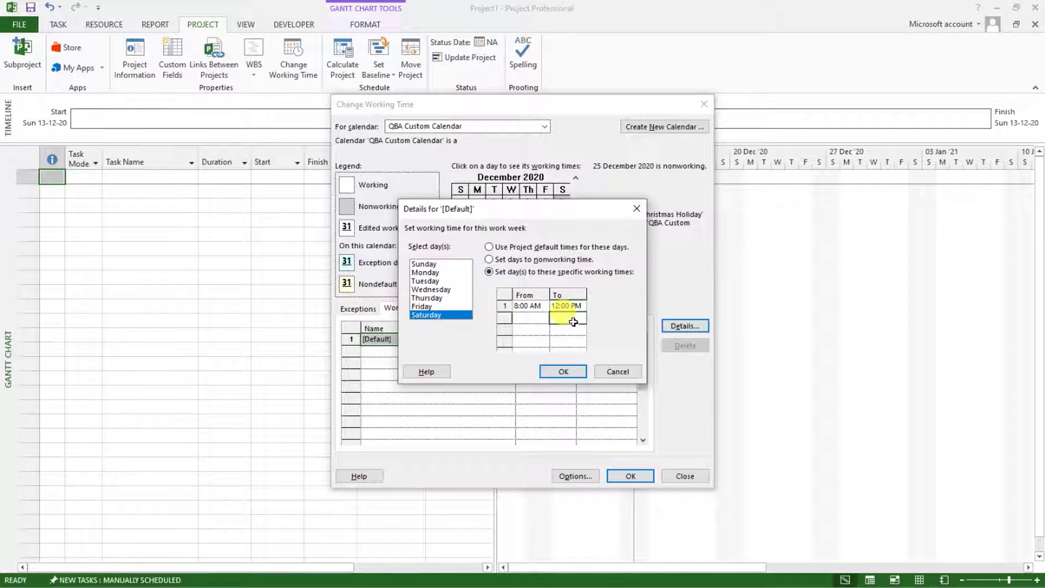
click(564, 371)
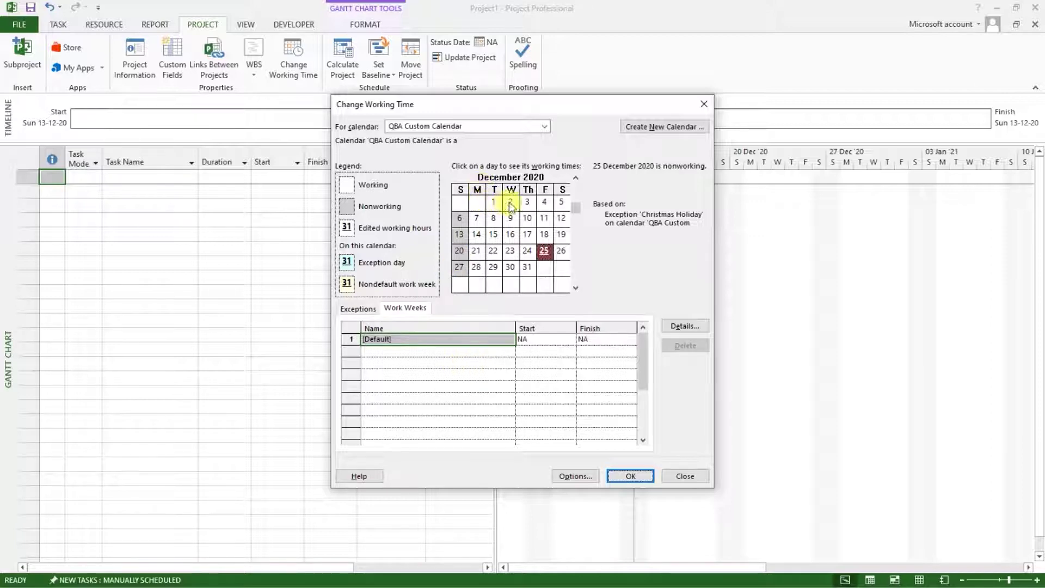
click(561, 236)
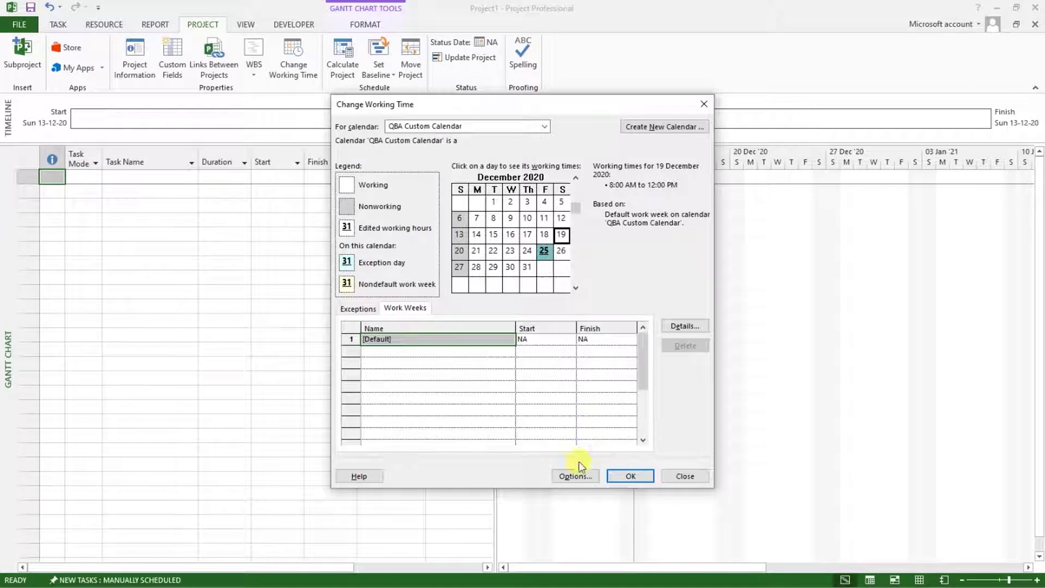
- Add a 'New Year Holiday' exception on 1 January 2021
click(355, 306)
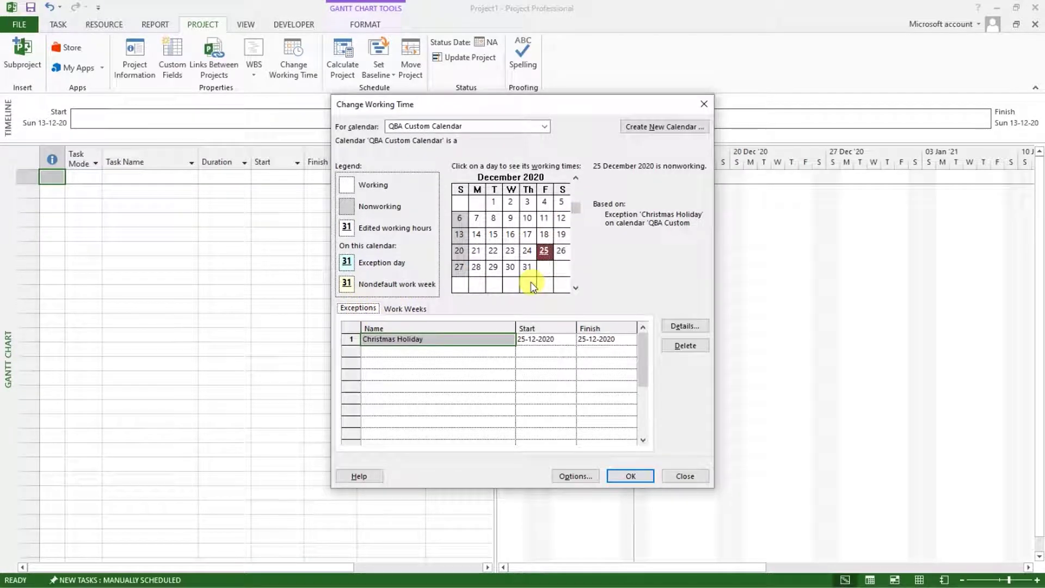
click(574, 287)
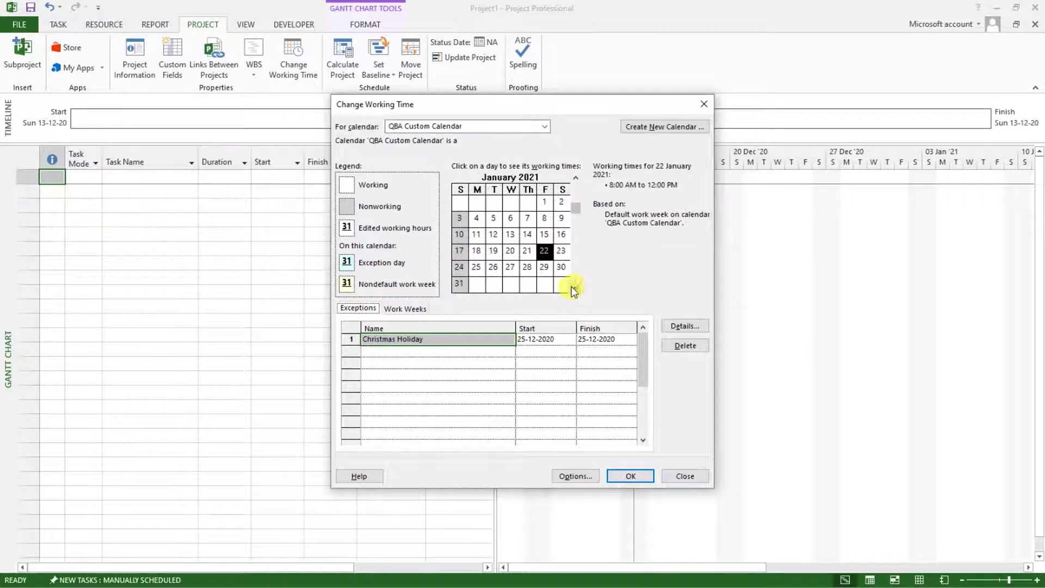
click(543, 205)
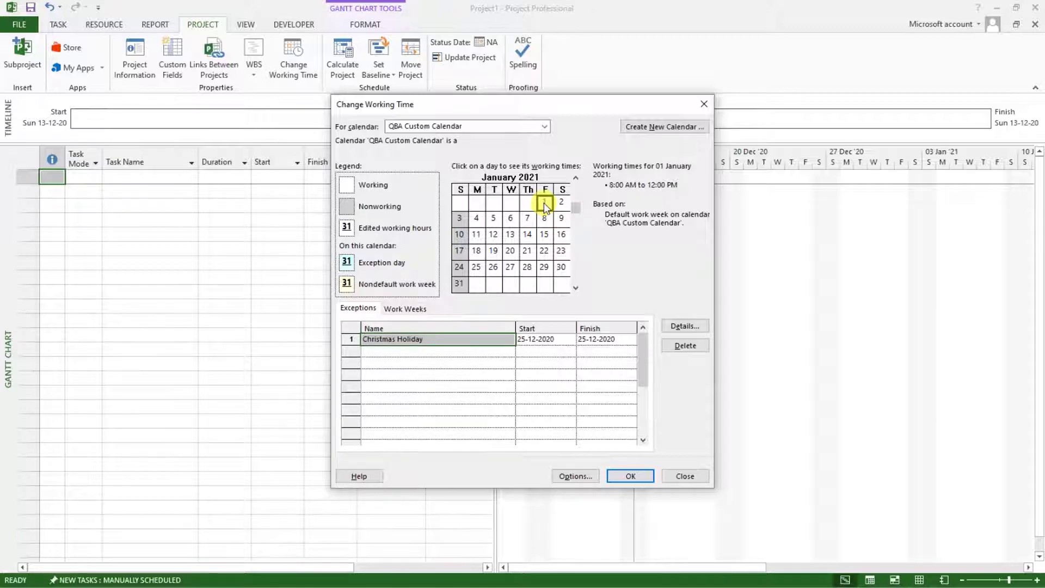
click(384, 352)
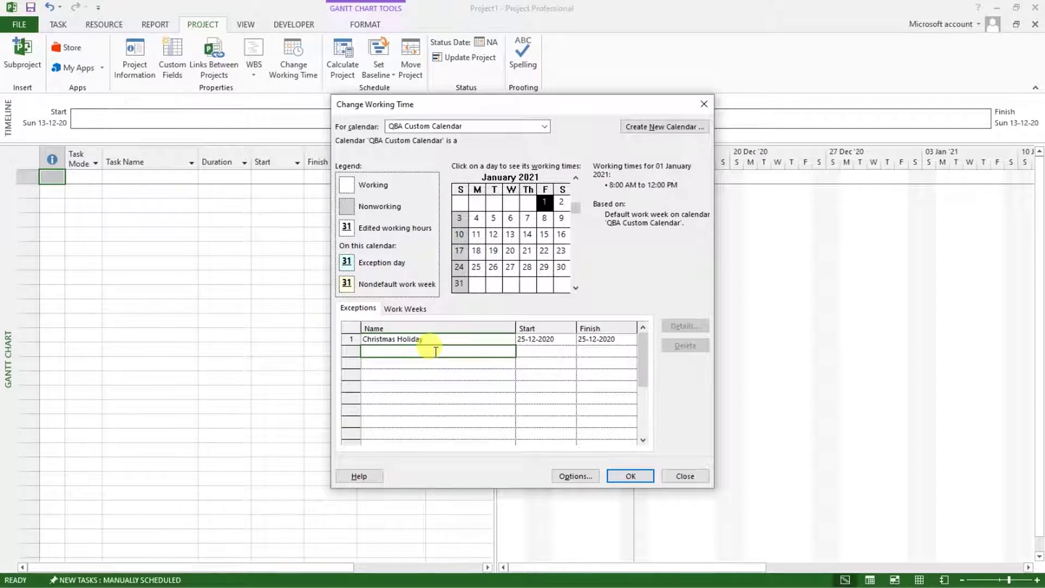
text(New y)
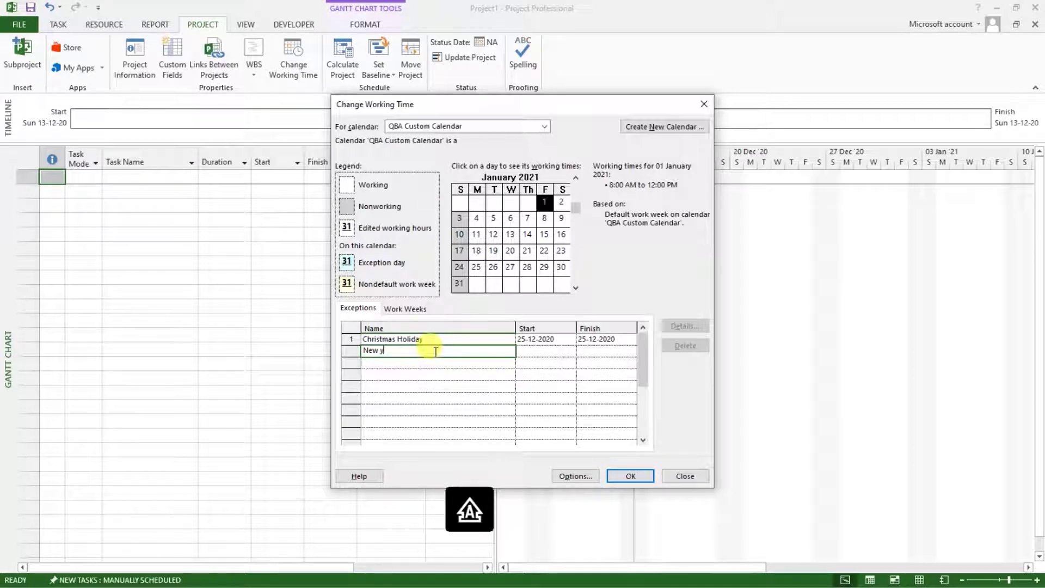
key(BackSpace)
text(Year)
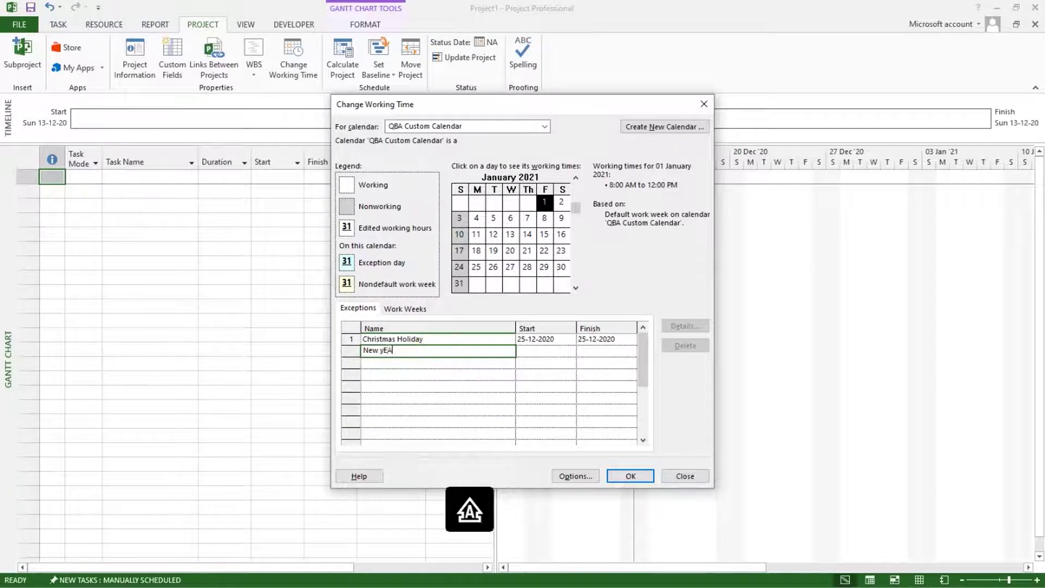
text( Holiday)
key(Return)
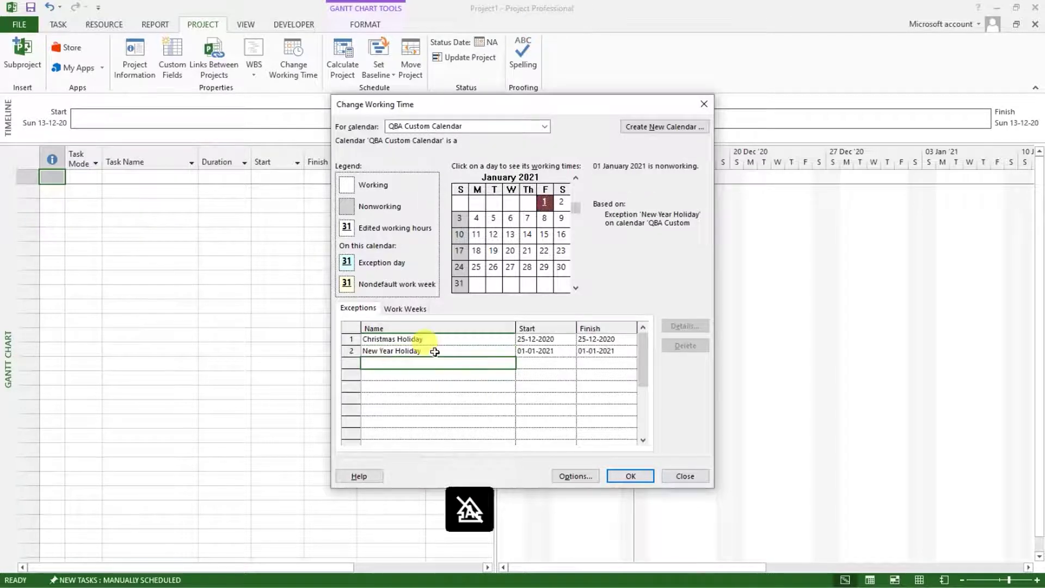
- Confirm 1 January 2021 shows as the New Year Holiday, then bring up Project Options
click(435, 374)
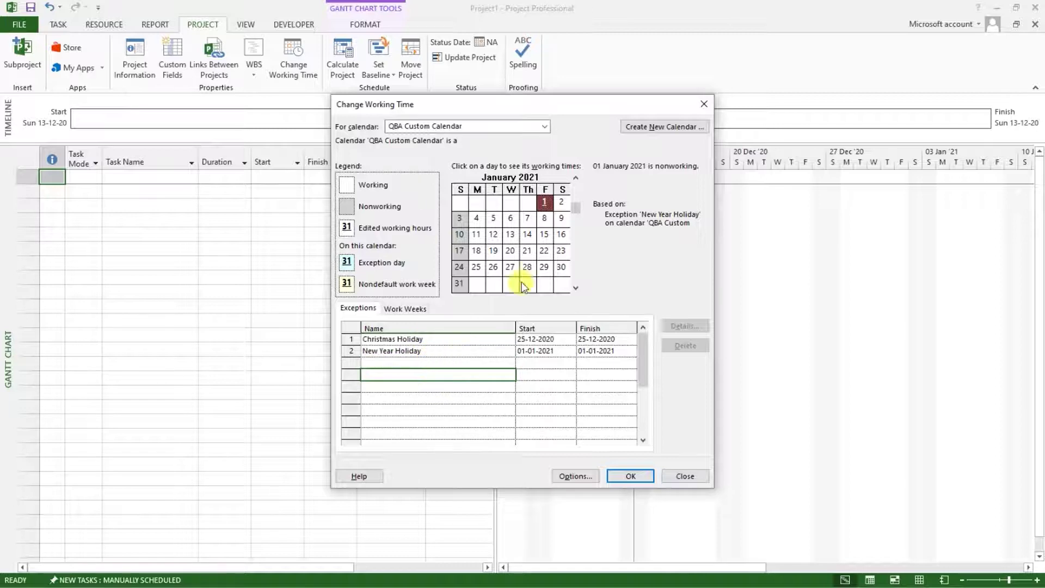
click(545, 204)
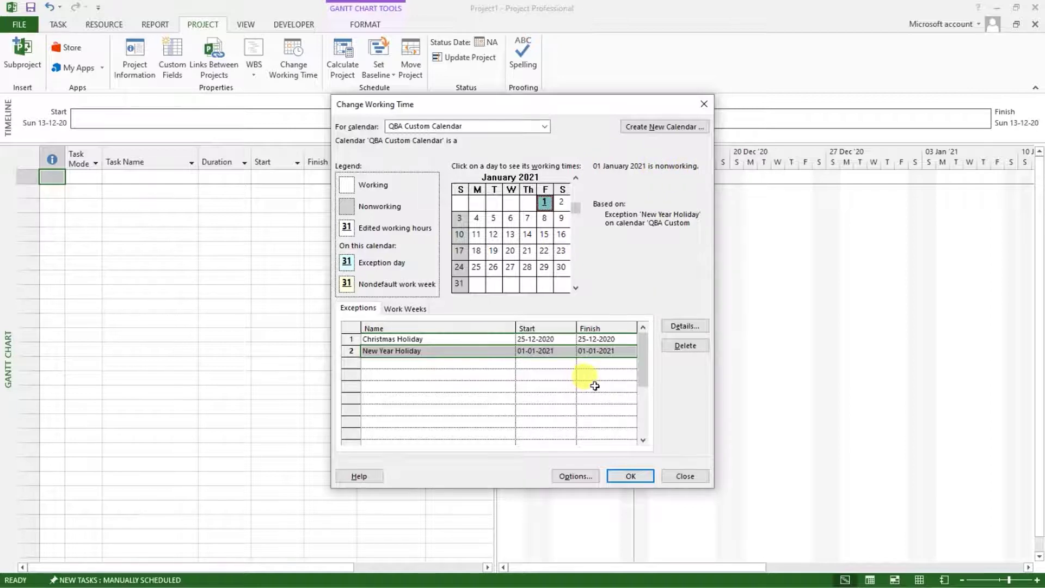
click(447, 386)
click(394, 374)
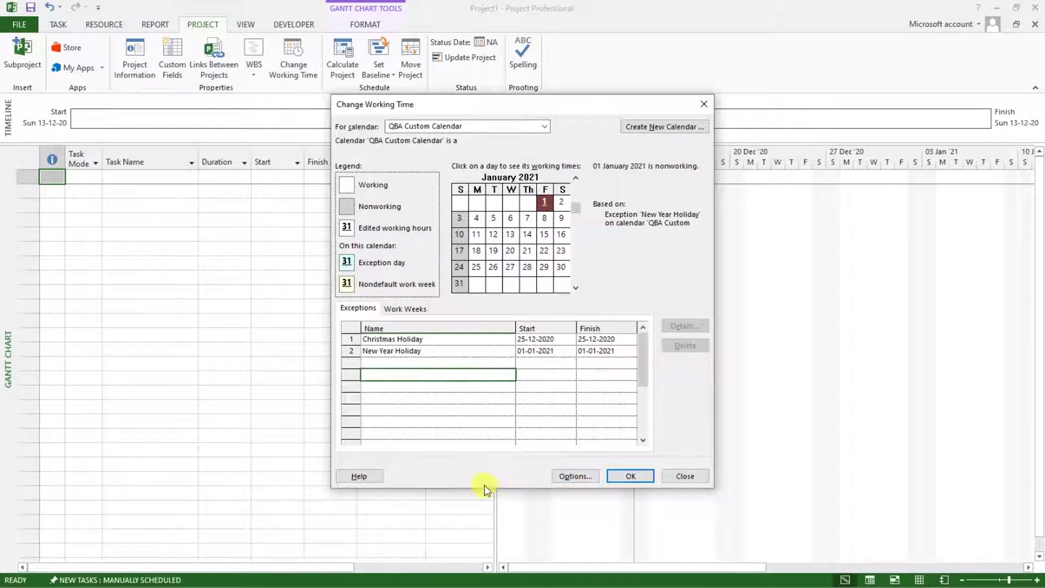
click(569, 475)
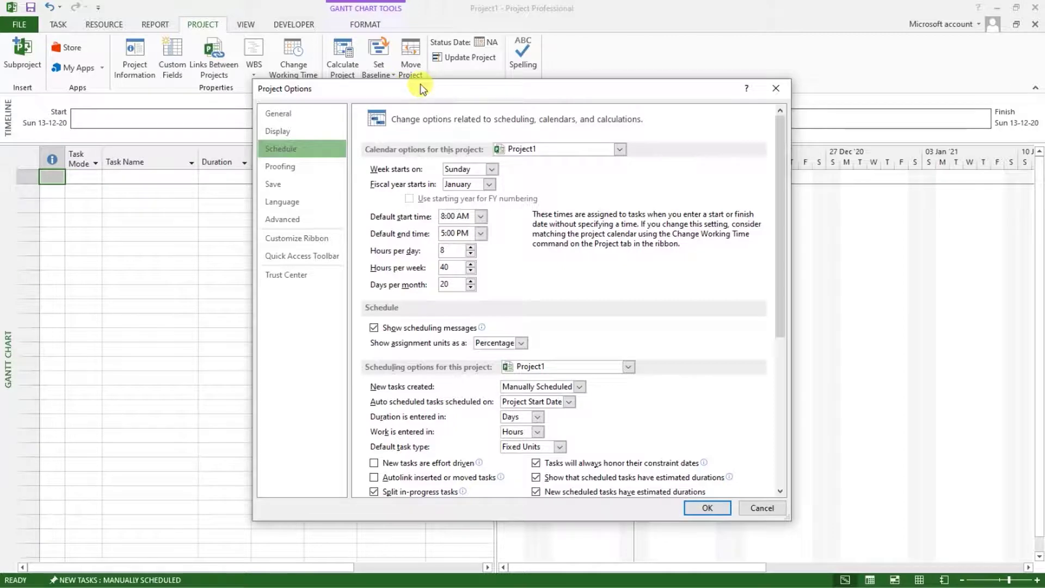
- Review Schedule options keeping Sunday as week start, then close Project Options and Change Working Time
mouse_move(419, 84)
mouse_down()
mouse_move(384, 87)
mouse_move(403, 87)
mouse_up()
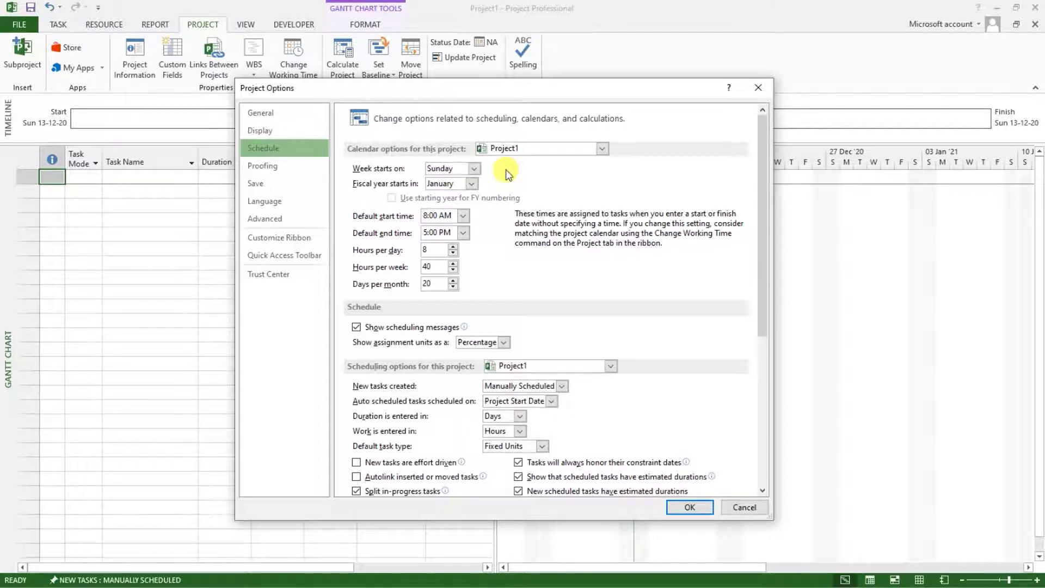
click(473, 168)
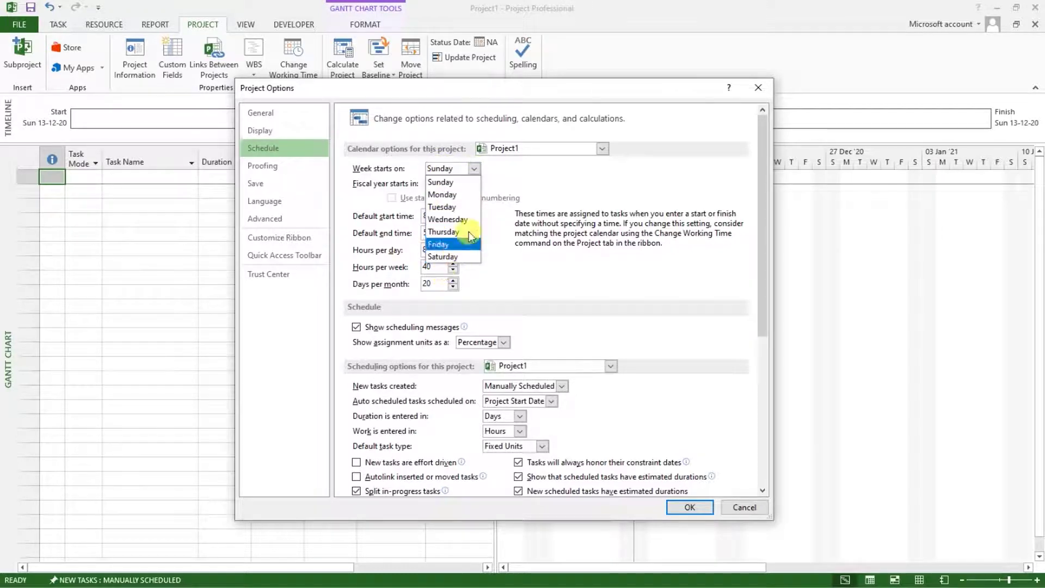
click(548, 165)
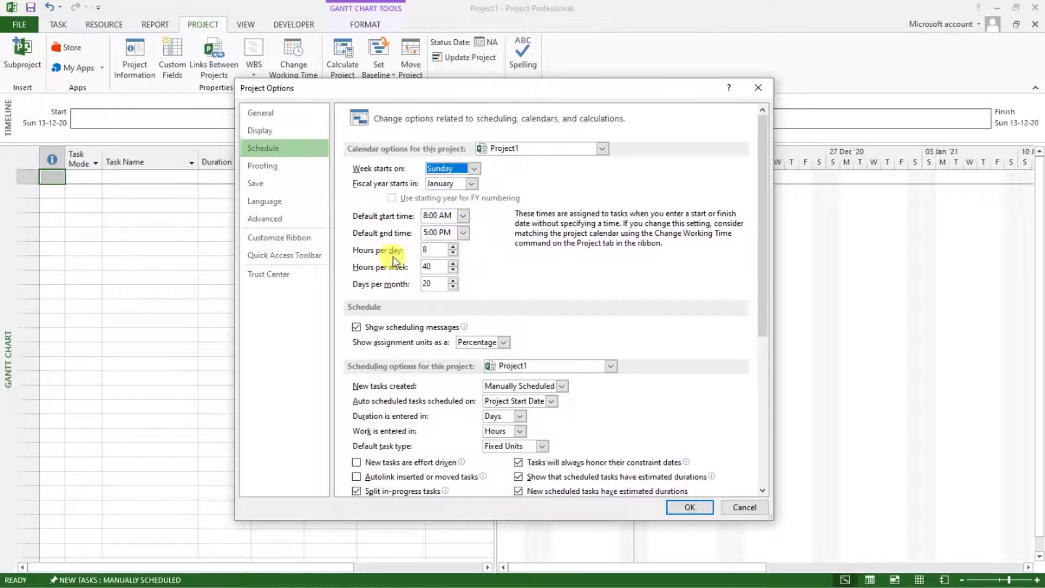
click(433, 249)
click(436, 266)
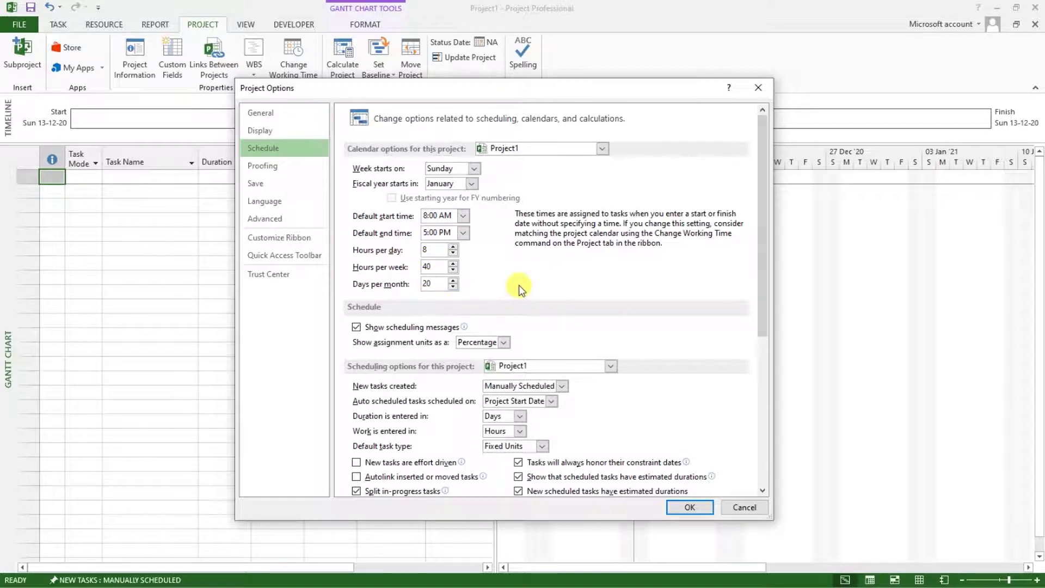
scroll(519, 288, down, 3)
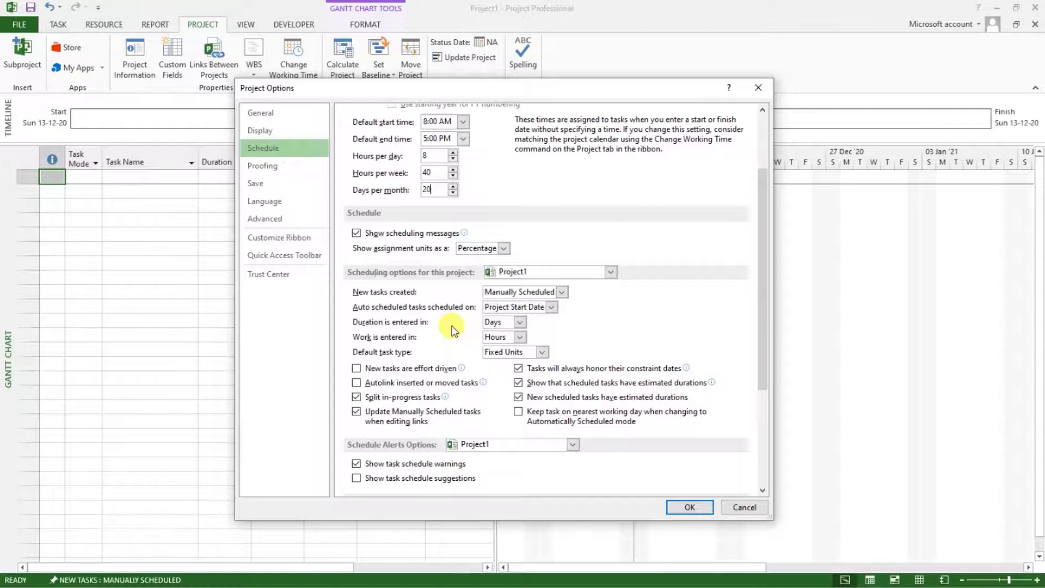
click(697, 506)
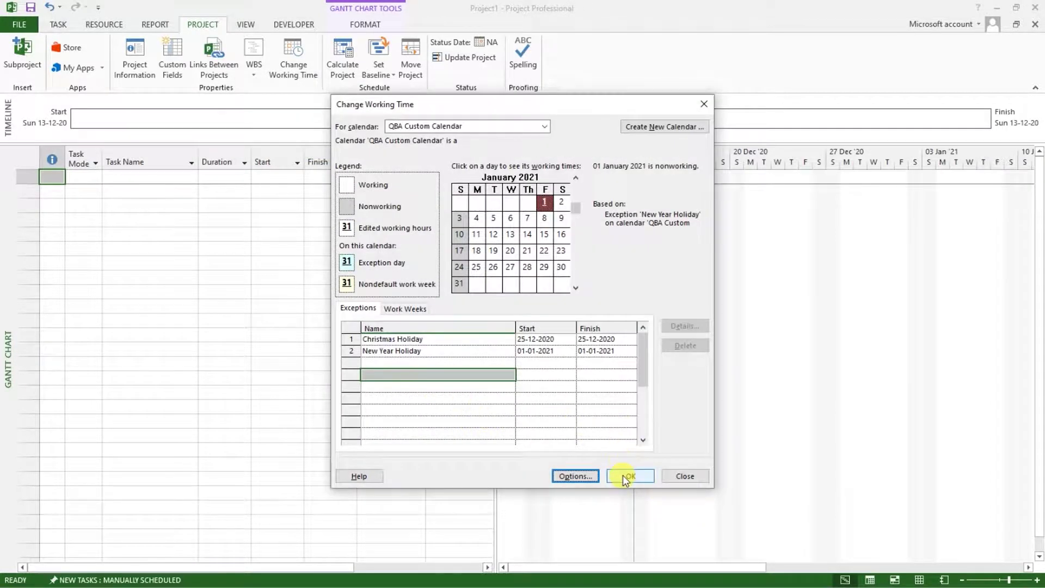
click(626, 476)
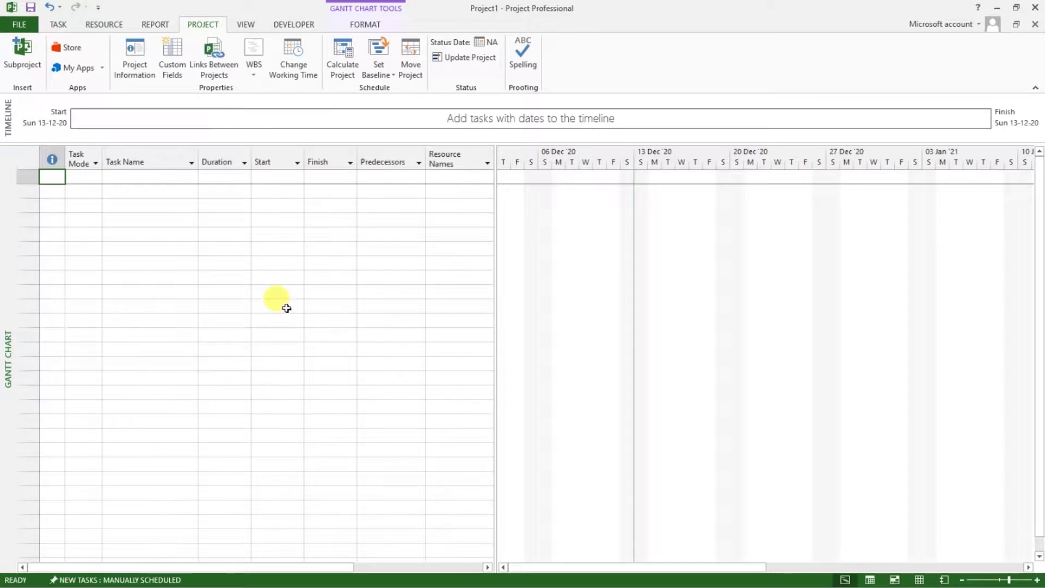
- Set Project1's calendar to QBA Custom Calendar in Project Information
click(129, 56)
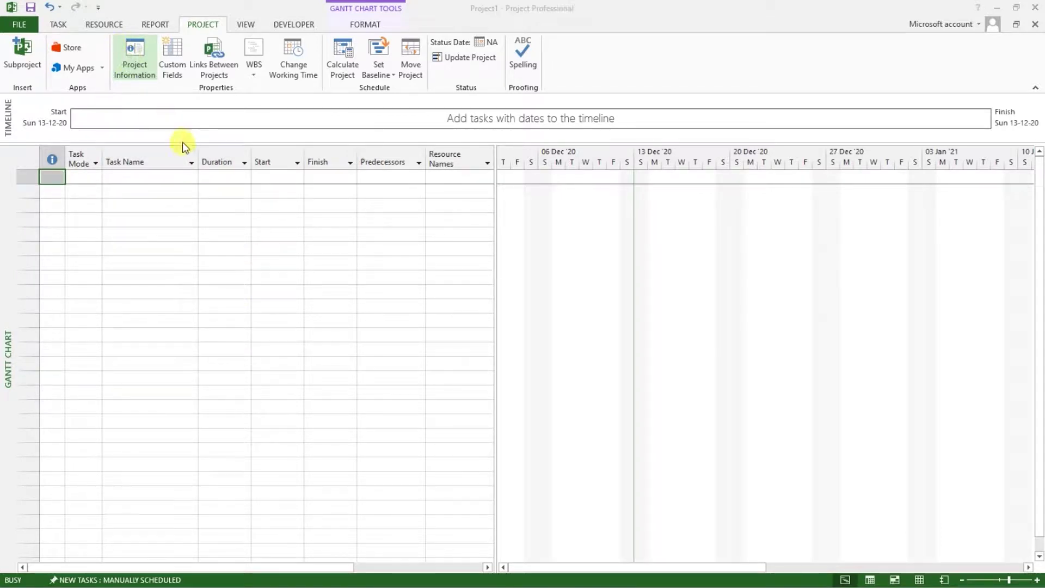
drag(501, 163, 455, 179)
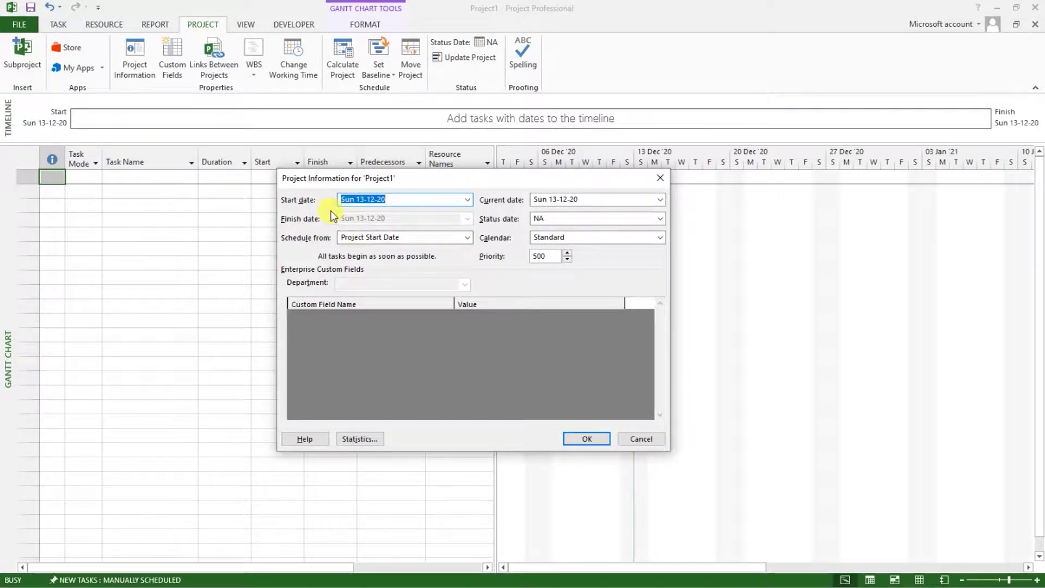
click(400, 199)
click(566, 219)
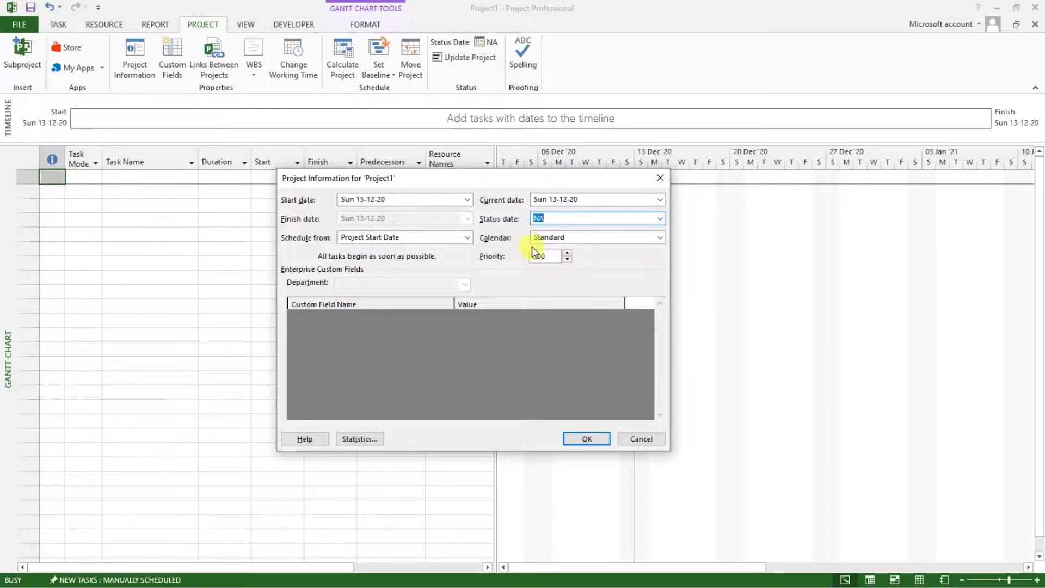
click(659, 238)
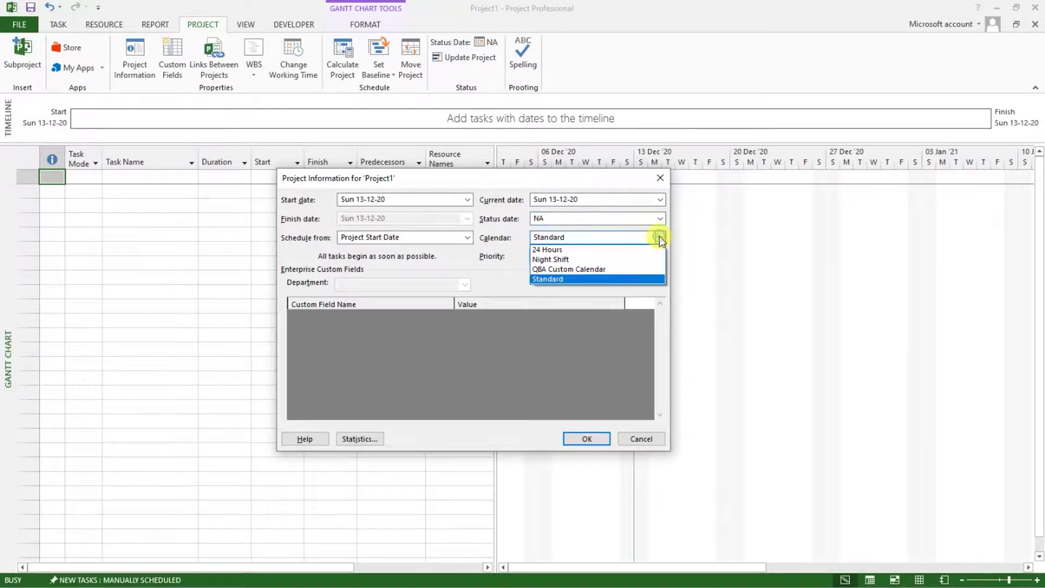
click(560, 260)
click(620, 236)
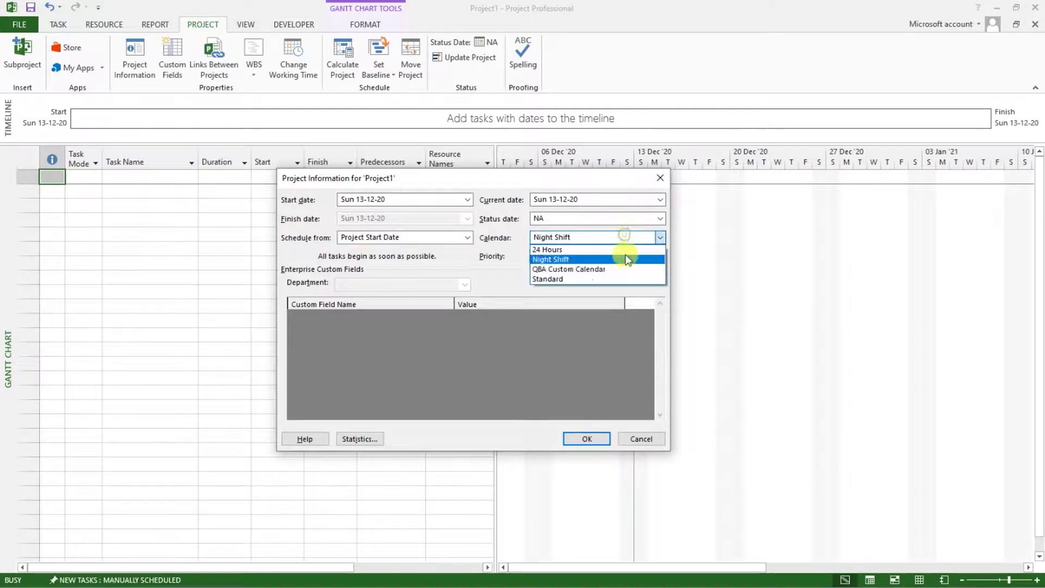
click(585, 267)
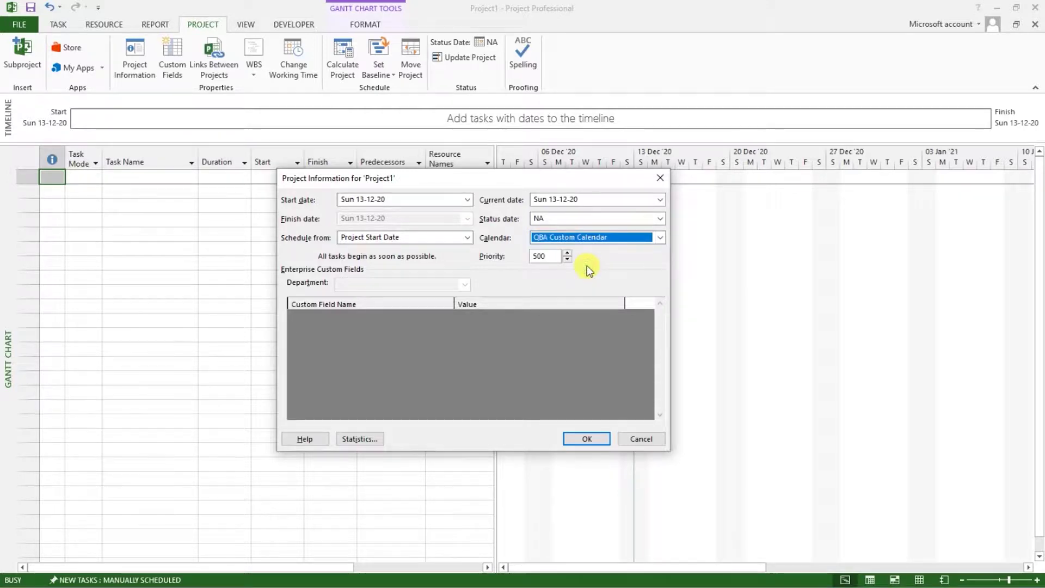
click(576, 440)
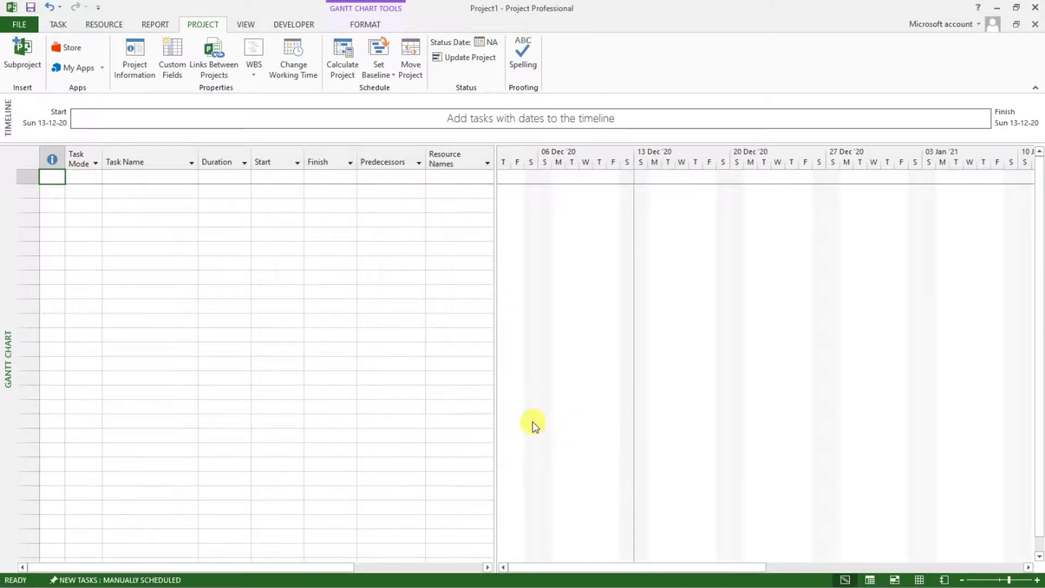
click(217, 306)
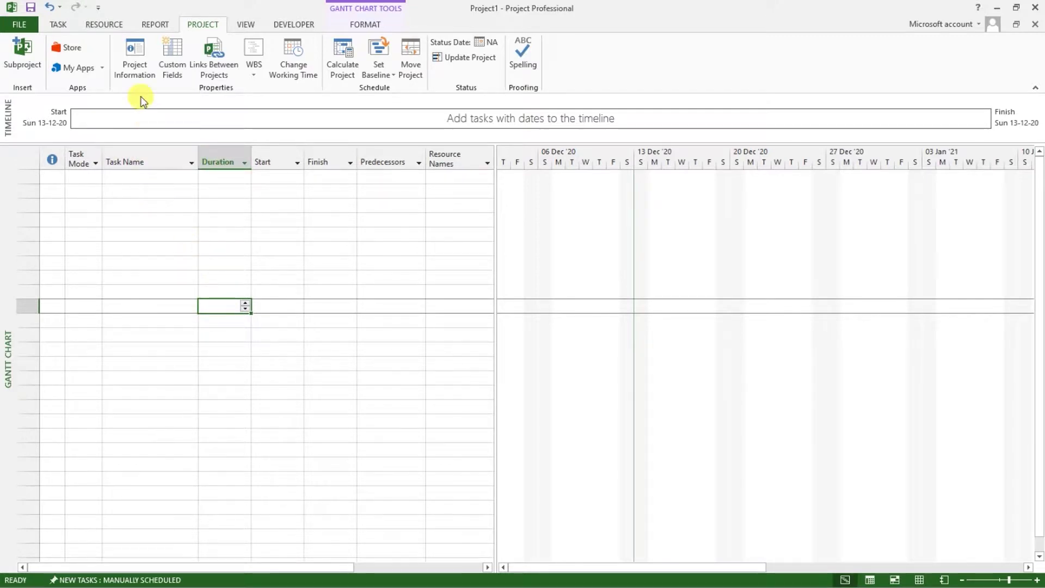
- Reopen Project Information to confirm the QBA Custom Calendar, then view the file's Info page
click(134, 57)
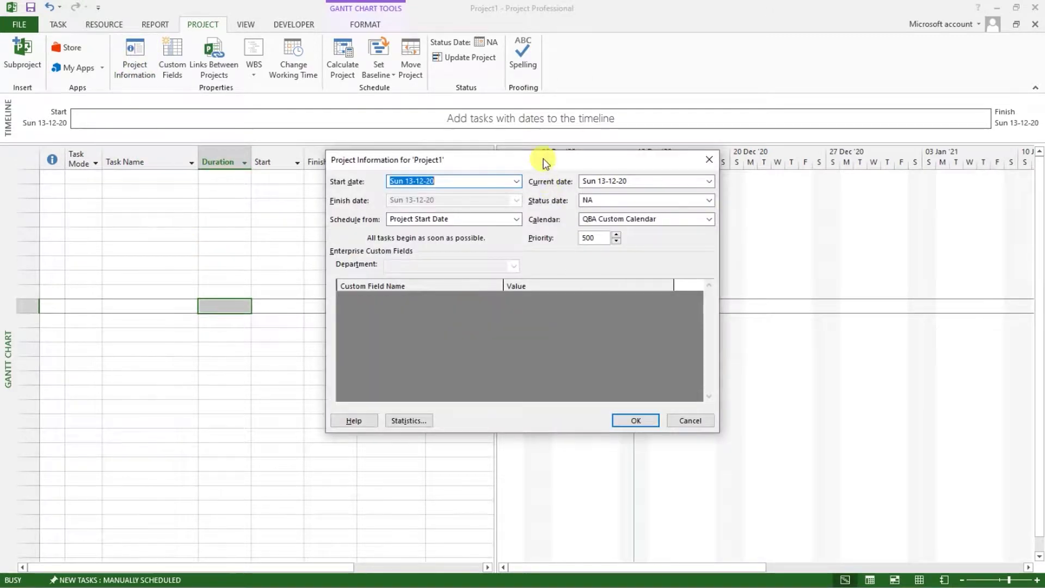
drag(541, 161, 543, 213)
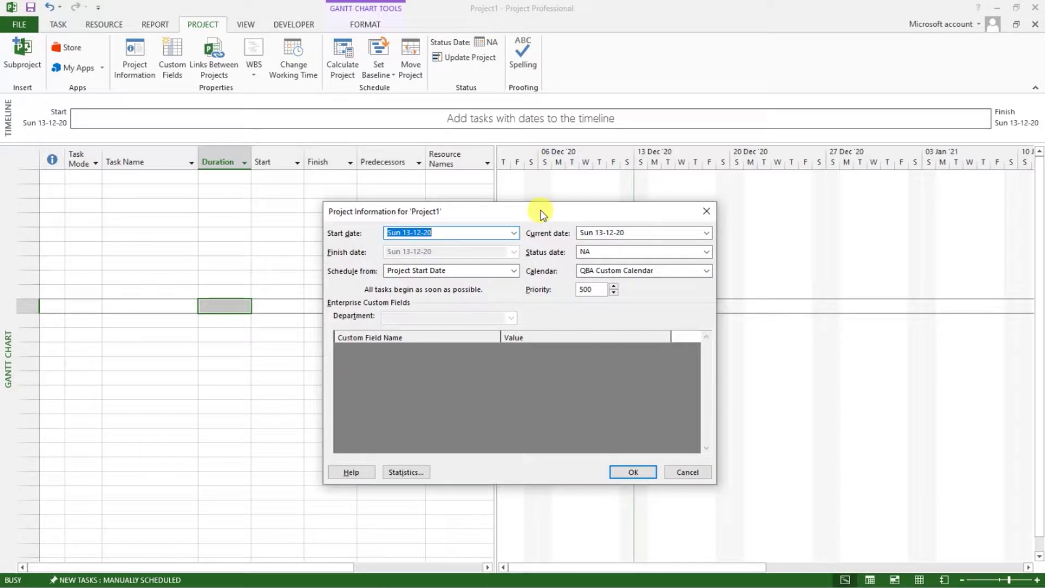
click(628, 471)
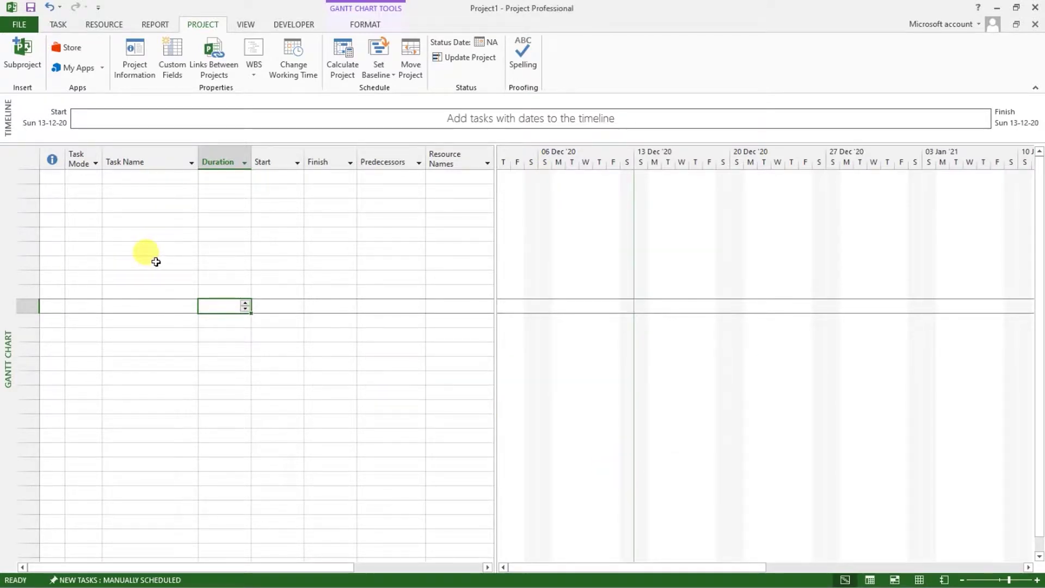
click(18, 23)
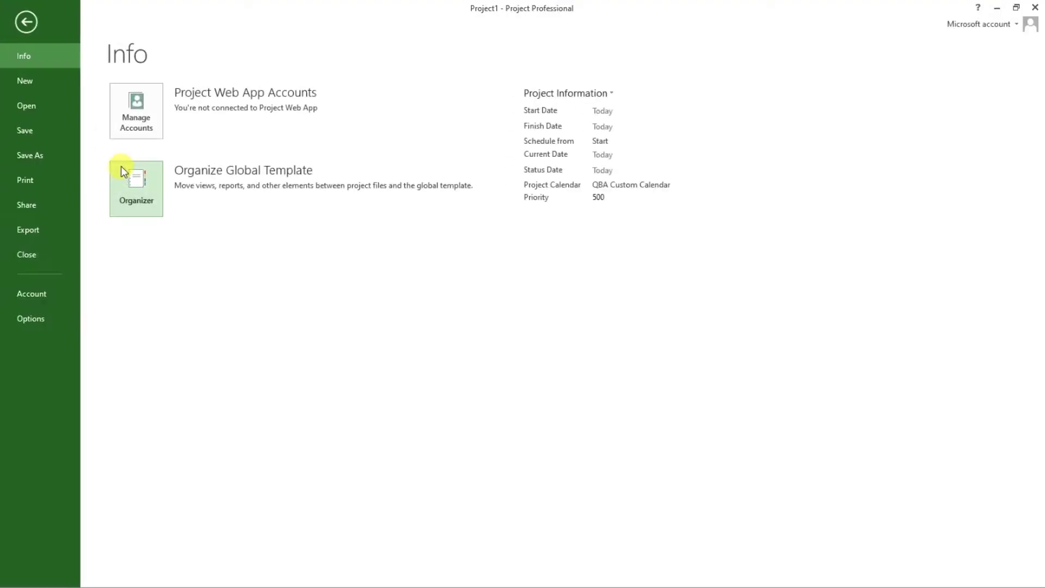
- Save As to Computer > Desktop, keeping the file name Project1.mpp
click(23, 130)
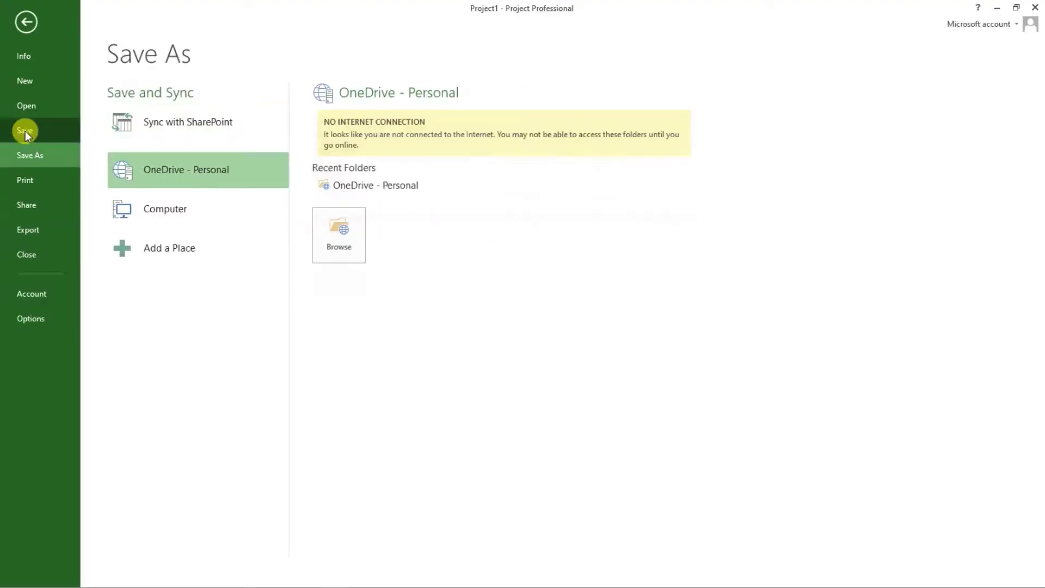
click(170, 213)
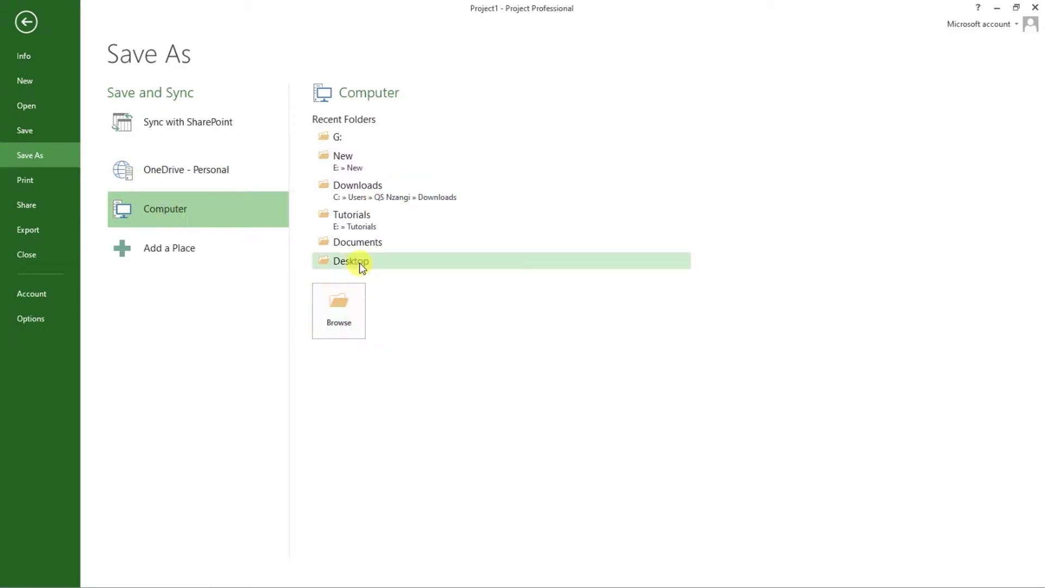
click(389, 260)
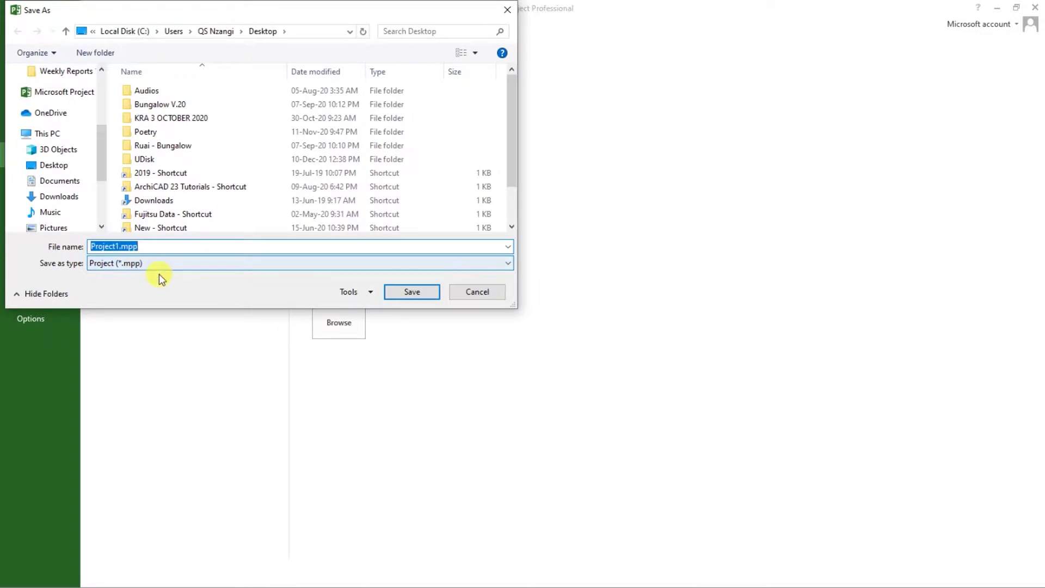
click(415, 292)
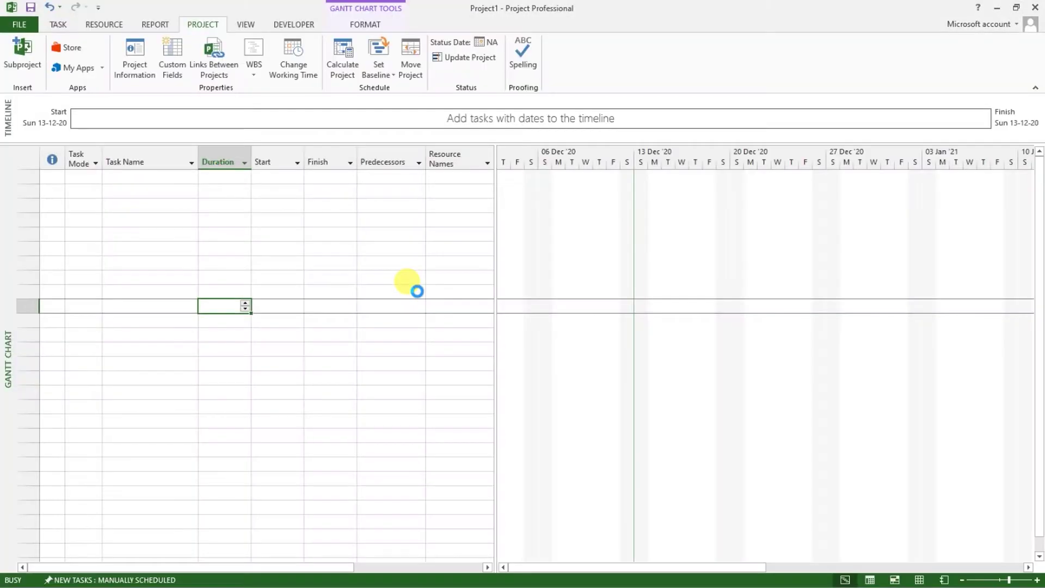
click(409, 288)
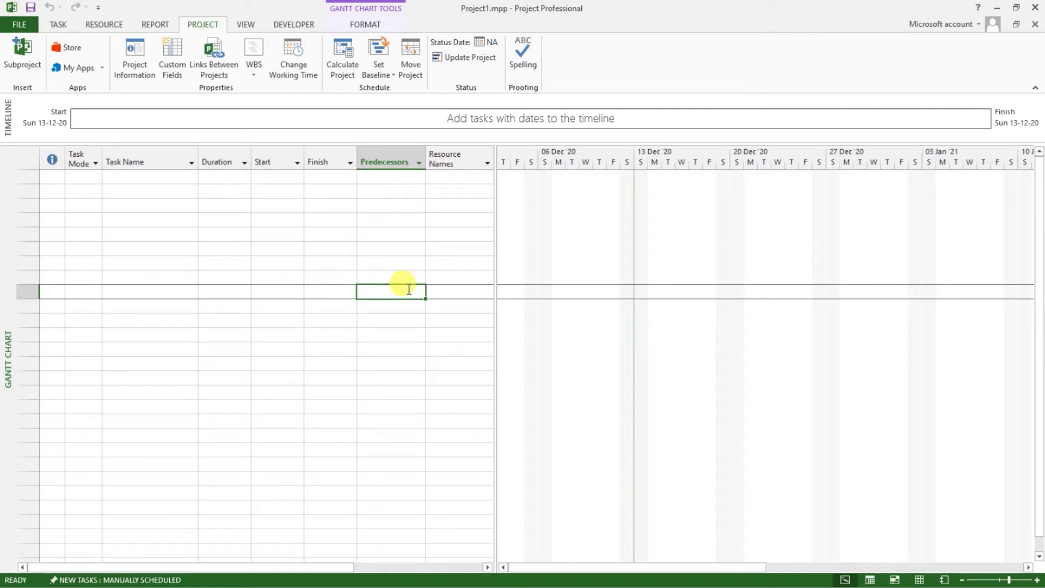
click(382, 306)
click(381, 320)
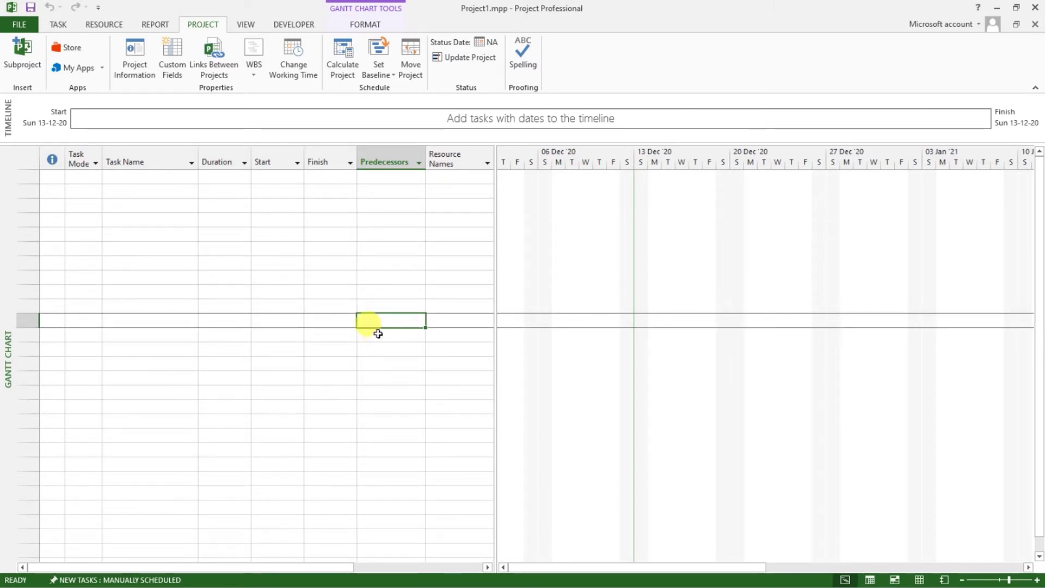
click(383, 335)
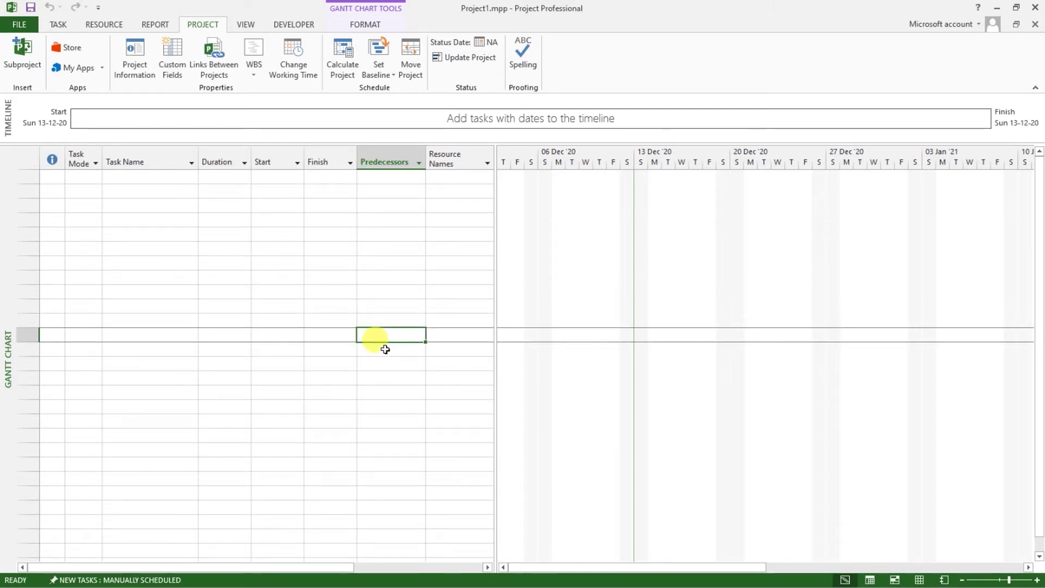